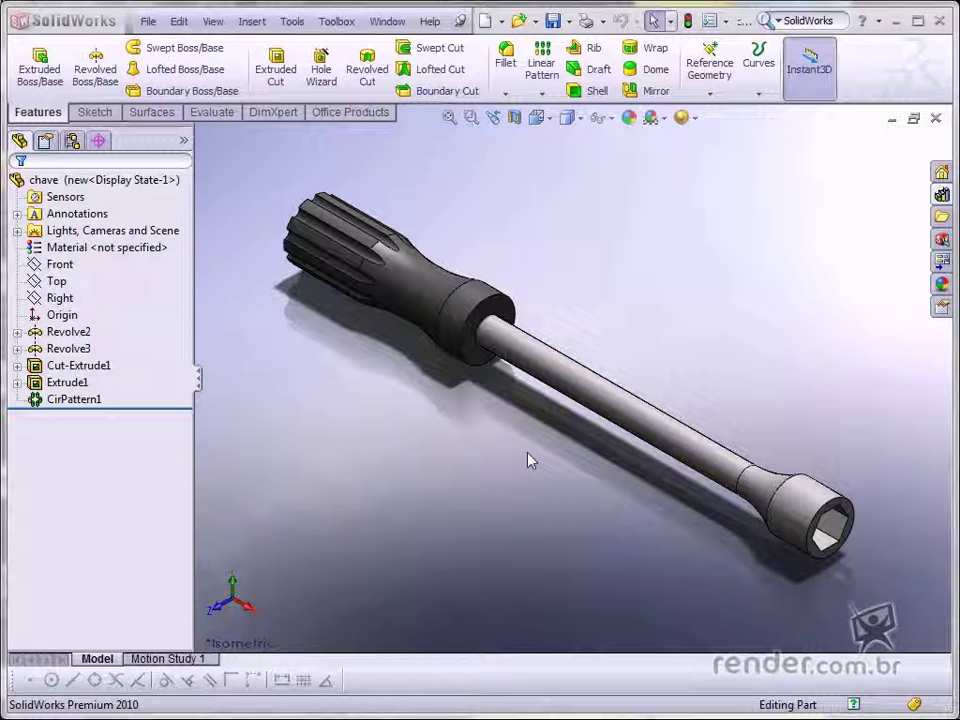
Step: Cycle from chave through Control_Arm, sheet metal and Secador to the Lg - Chocolight drawing
{"action": "key", "text": "ctrl+Tab"}
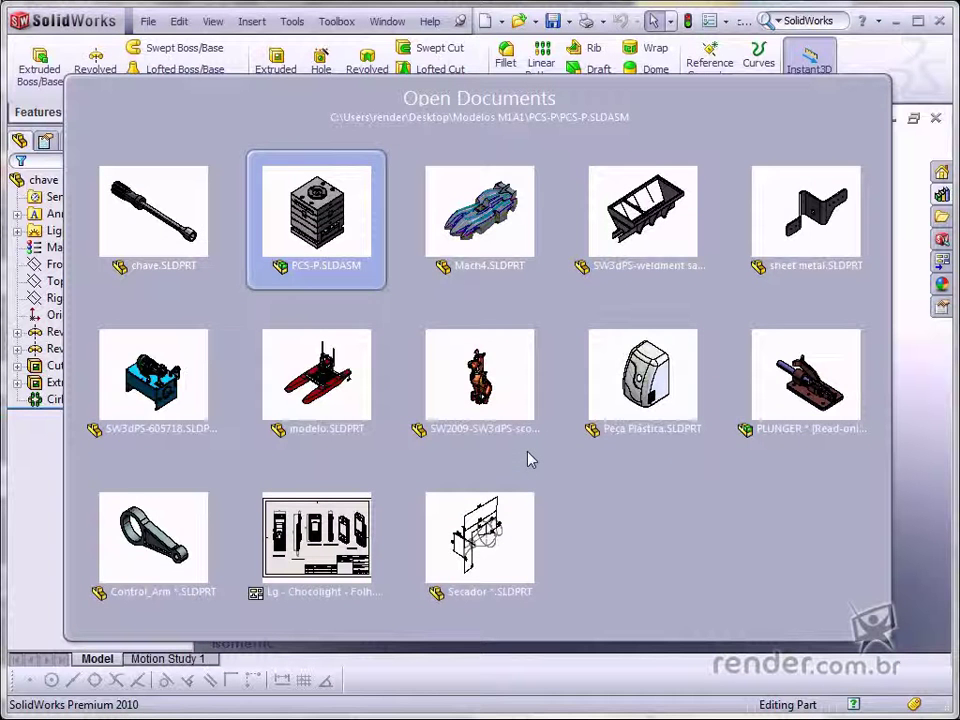
{"action": "left_click", "coordinate": [203, 525]}
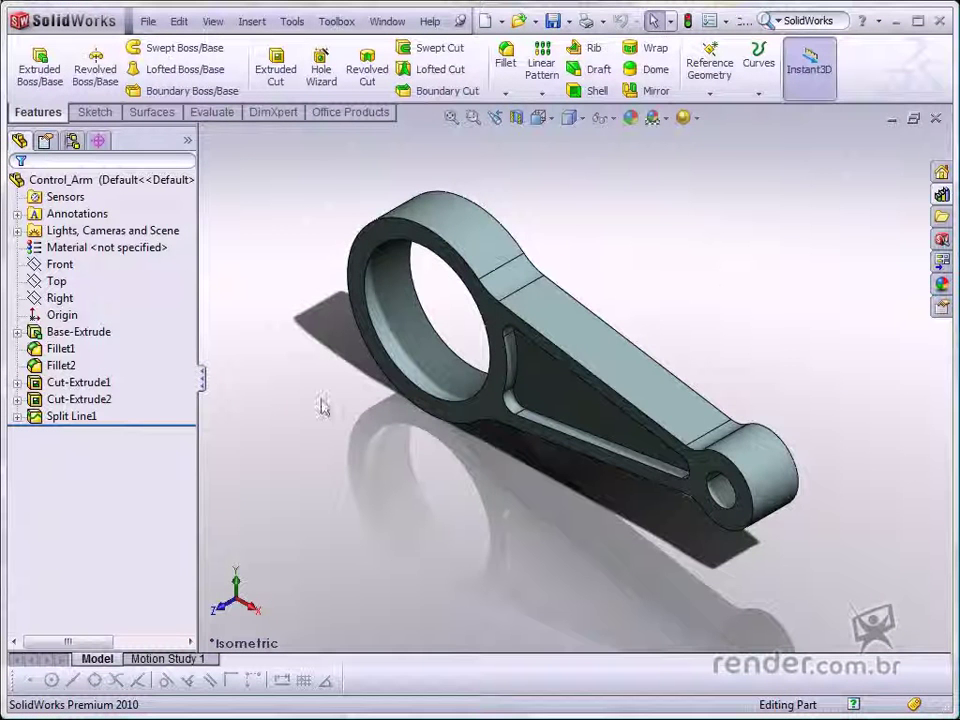
{"action": "key", "text": "ctrl+Tab"}
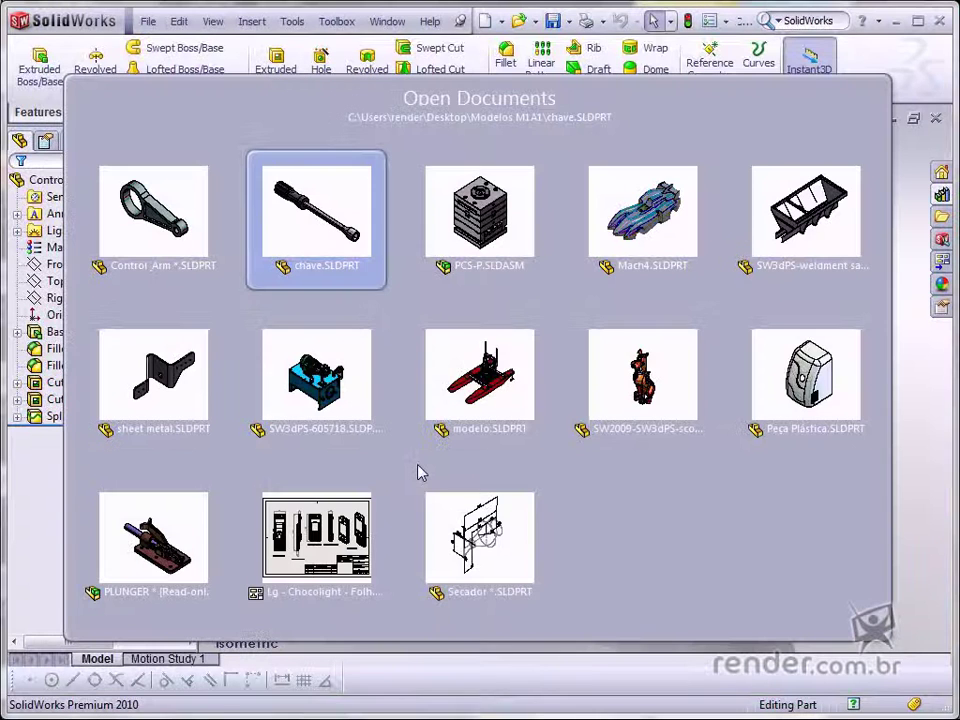
{"action": "left_click", "coordinate": [210, 416]}
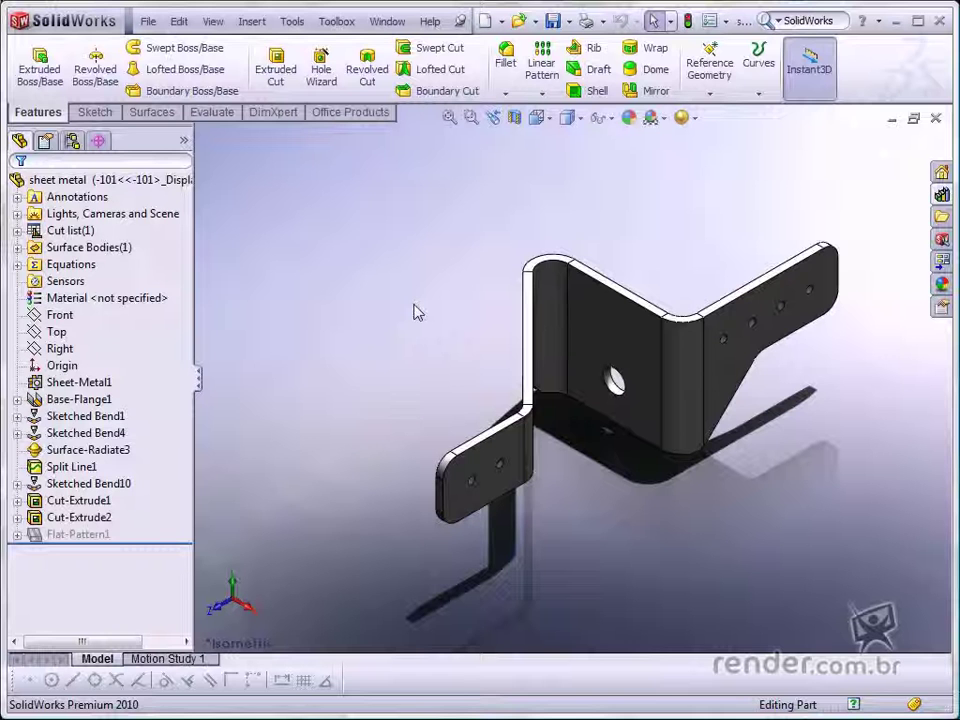
{"action": "key", "text": "ctrl+Tab"}
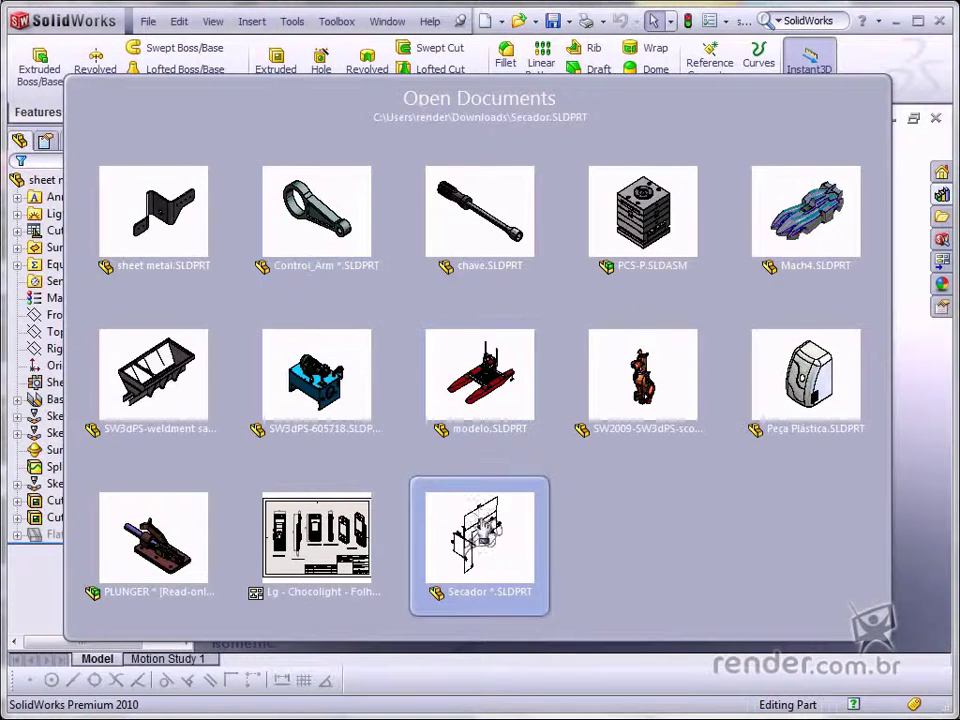
{"action": "left_click", "coordinate": [522, 537]}
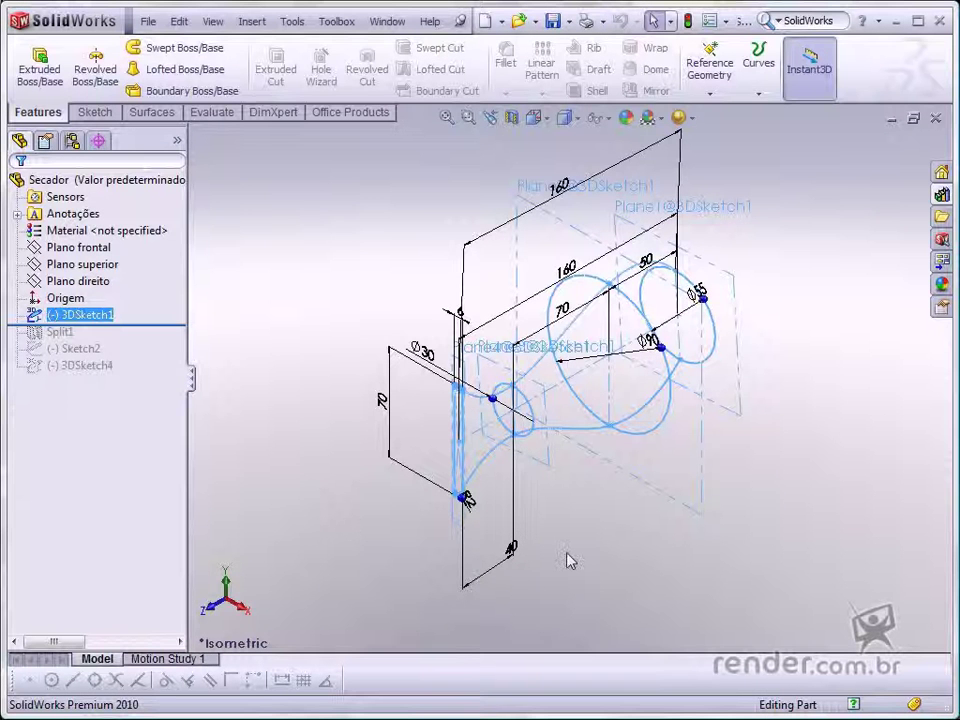
{"action": "key", "text": "ctrl+Tab"}
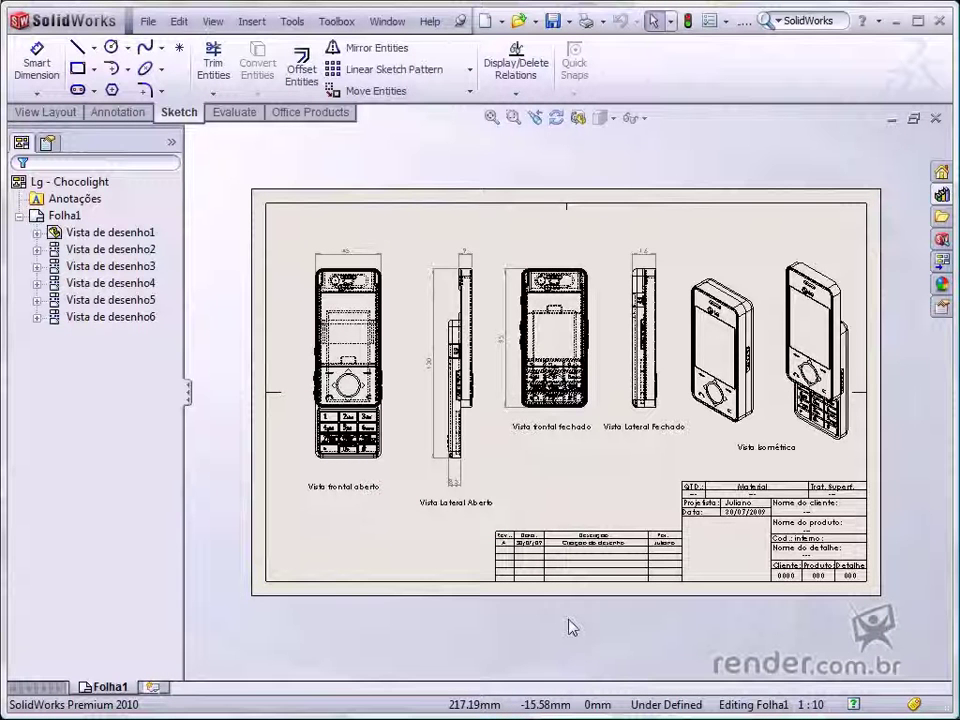
Step: Switch to the SW3dPS-605718 hydraulic power unit and zoom to fit it
{"action": "key", "text": "ctrl+Tab"}
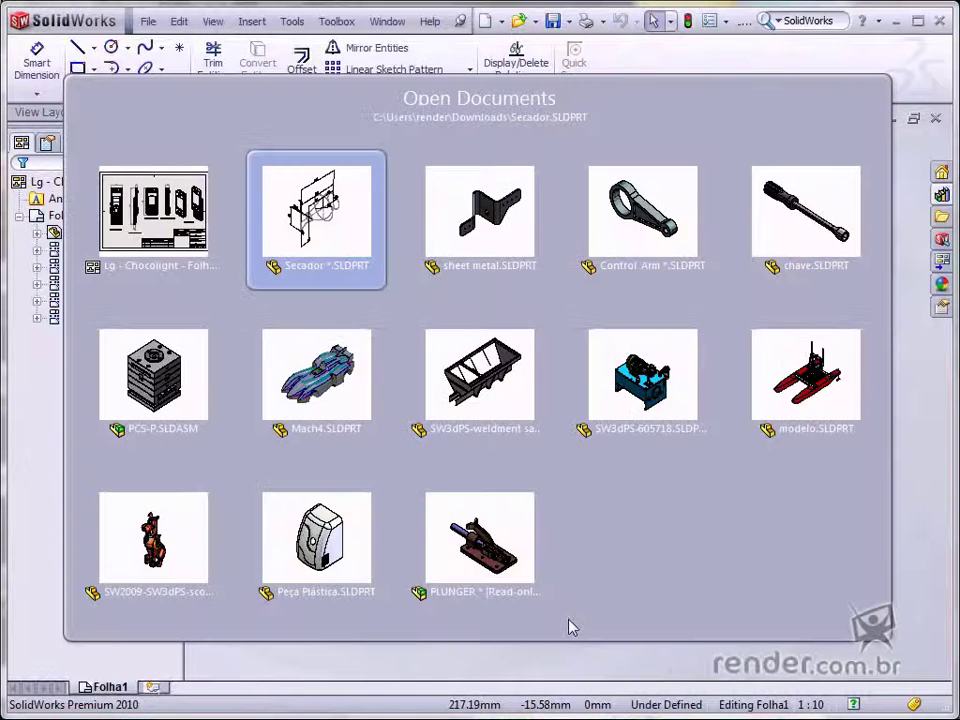
{"action": "left_click", "coordinate": [660, 400]}
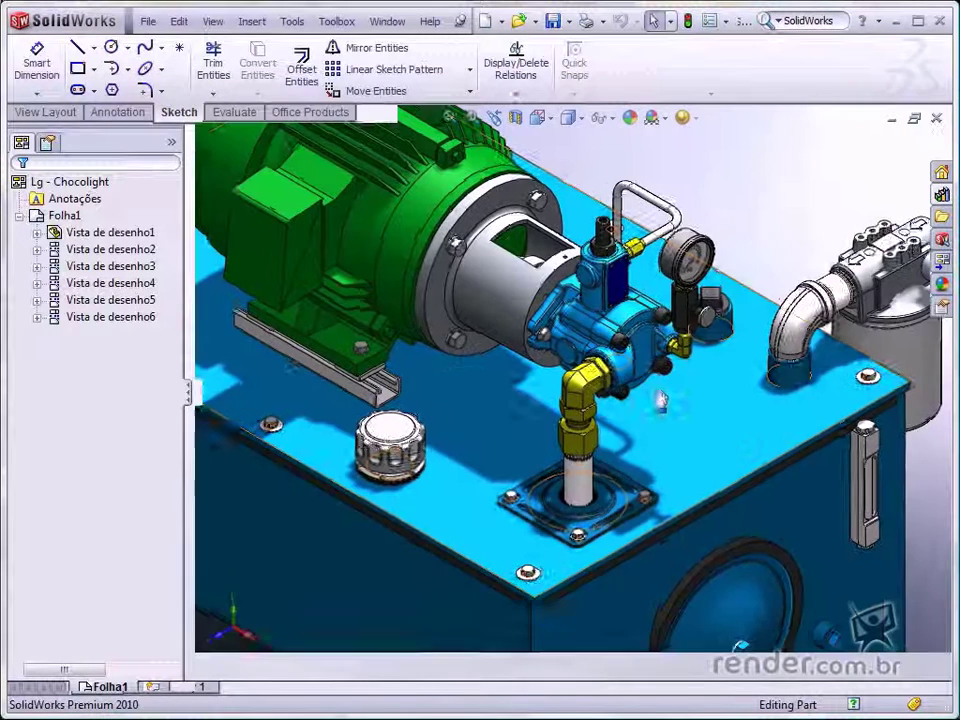
{"action": "key", "text": "ctrl+7"}
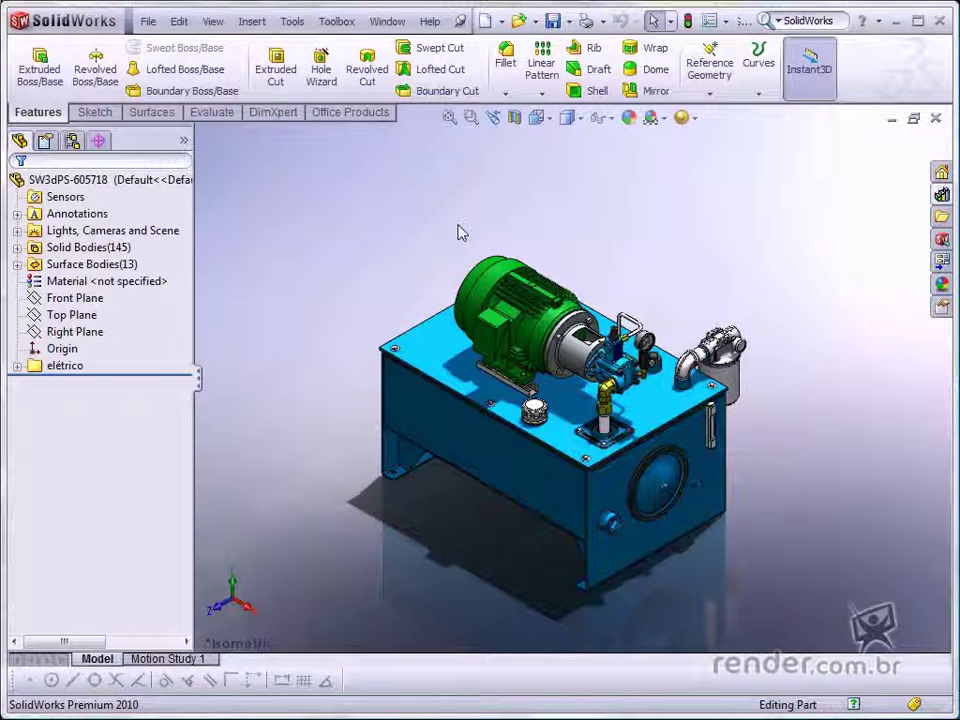
Step: Return to the Control_Arm part and bring up the Open Documents switcher over it
{"action": "key", "text": "ctrl+Tab"}
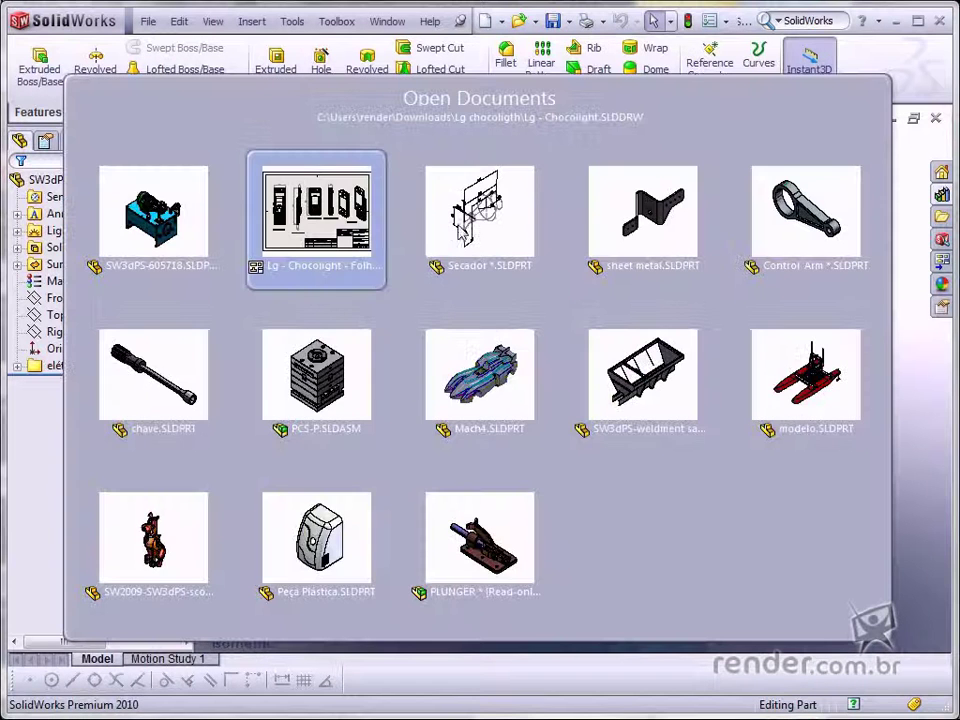
{"action": "left_click", "coordinate": [760, 238]}
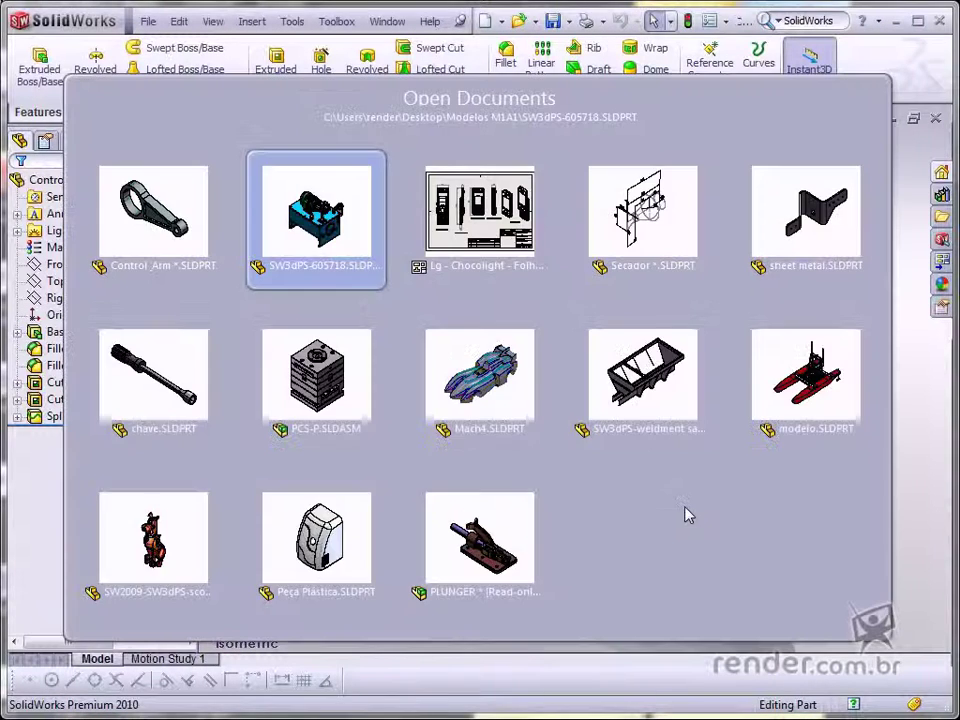
{"action": "key", "text": "ctrl+Tab"}
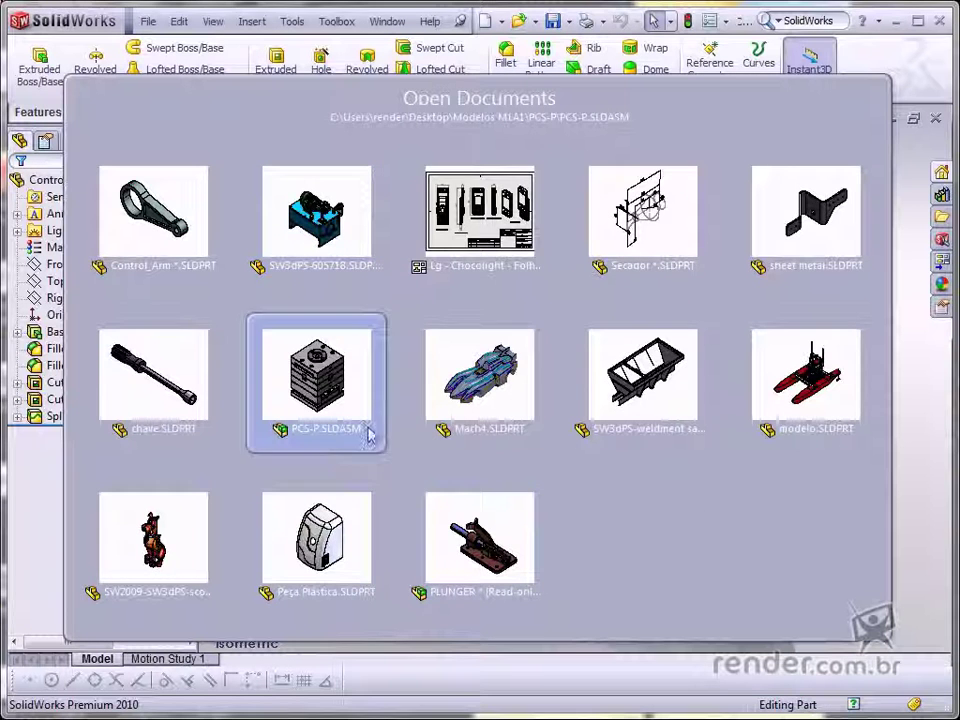
Step: Switch to PLUNGER, rotate its arm left component about the pivot, then restore isometric view
{"action": "left_click", "coordinate": [470, 530]}
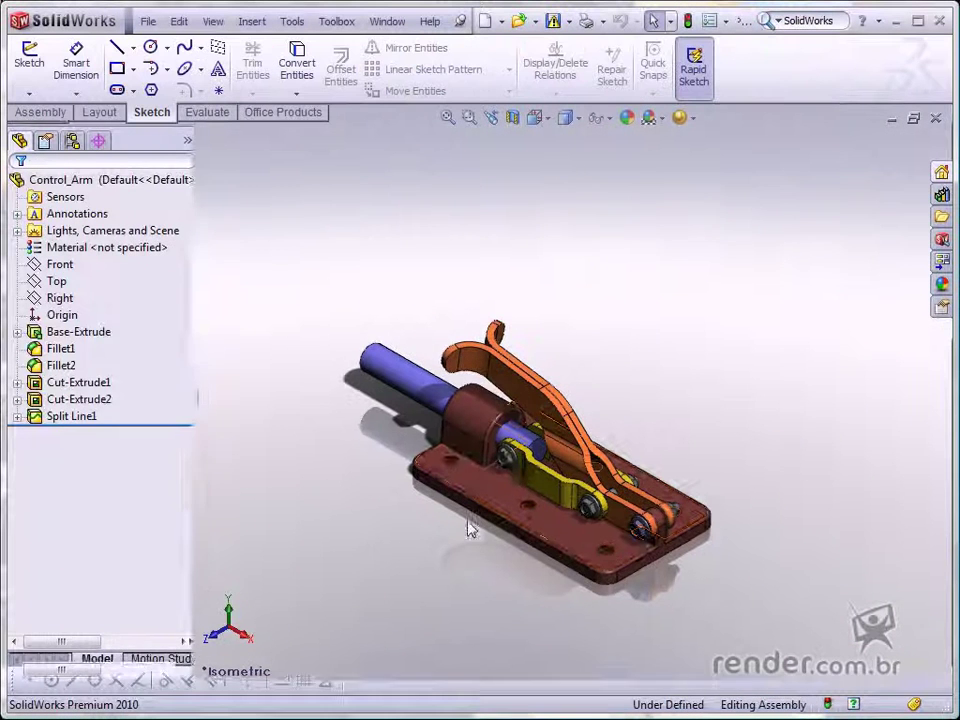
{"action": "left_click_drag", "start_coordinate": [548, 390], "coordinate": [577, 418]}
{"action": "middle_click_drag", "start_coordinate": [577, 418], "coordinate": [268, 619]}
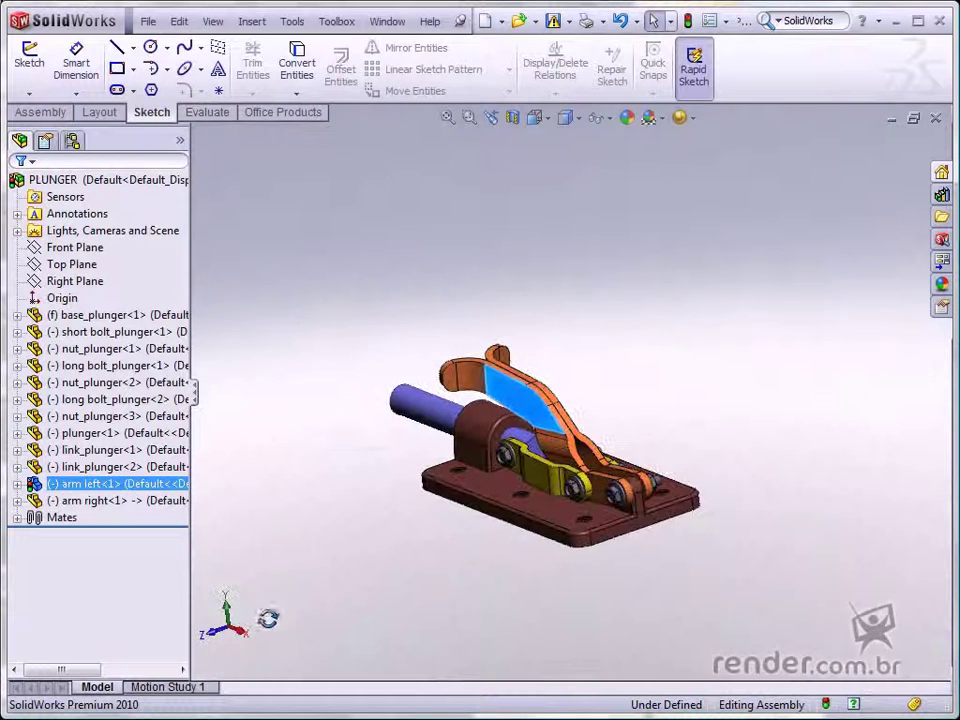
{"action": "left_click", "coordinate": [332, 636]}
{"action": "key", "text": "ctrl+7"}
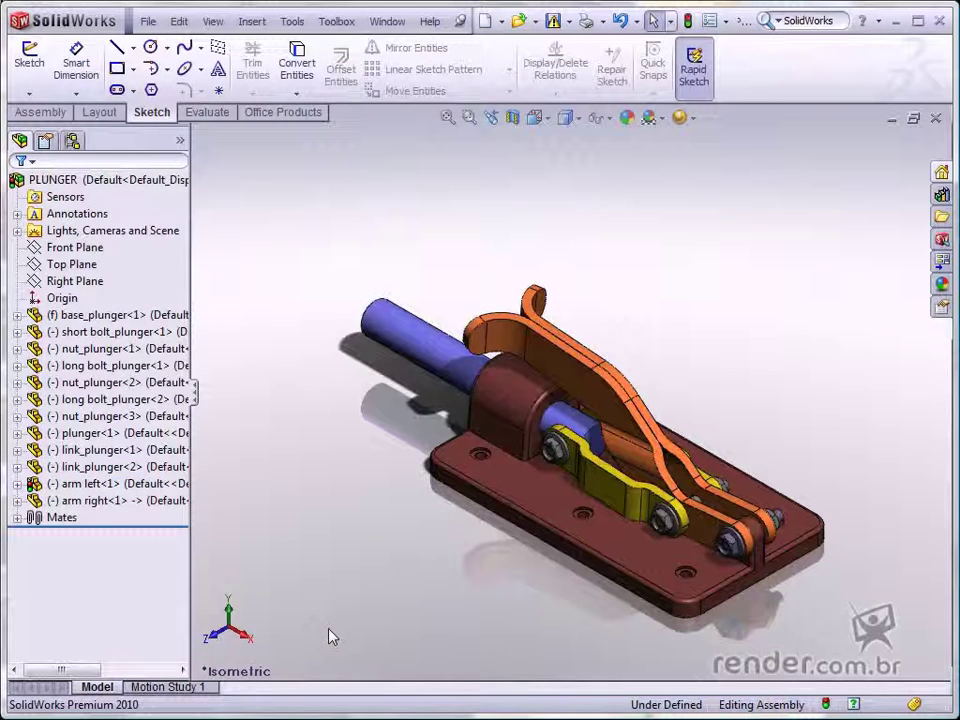
{"action": "key", "text": "ctrl+Tab"}
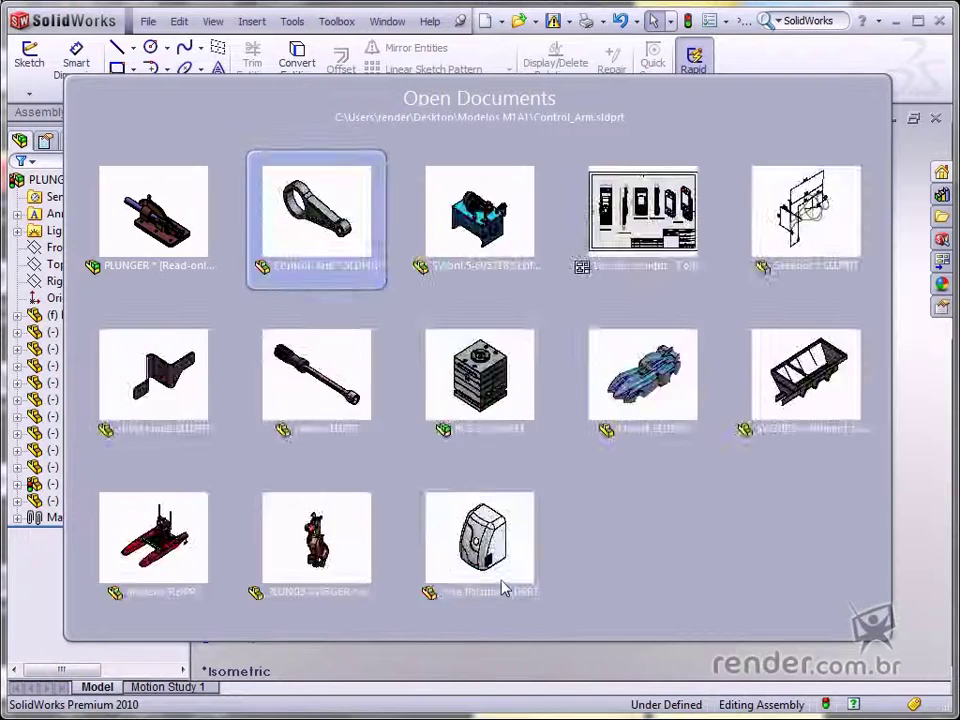
Step: Switch to Peça Plástica, orbit it, restore isometric, zoom into the vents and fit
{"action": "scroll", "coordinate": [516, 553], "scroll_direction": "up", "scroll_amount": 2}
{"action": "key", "text": "ctrl+Tab"}
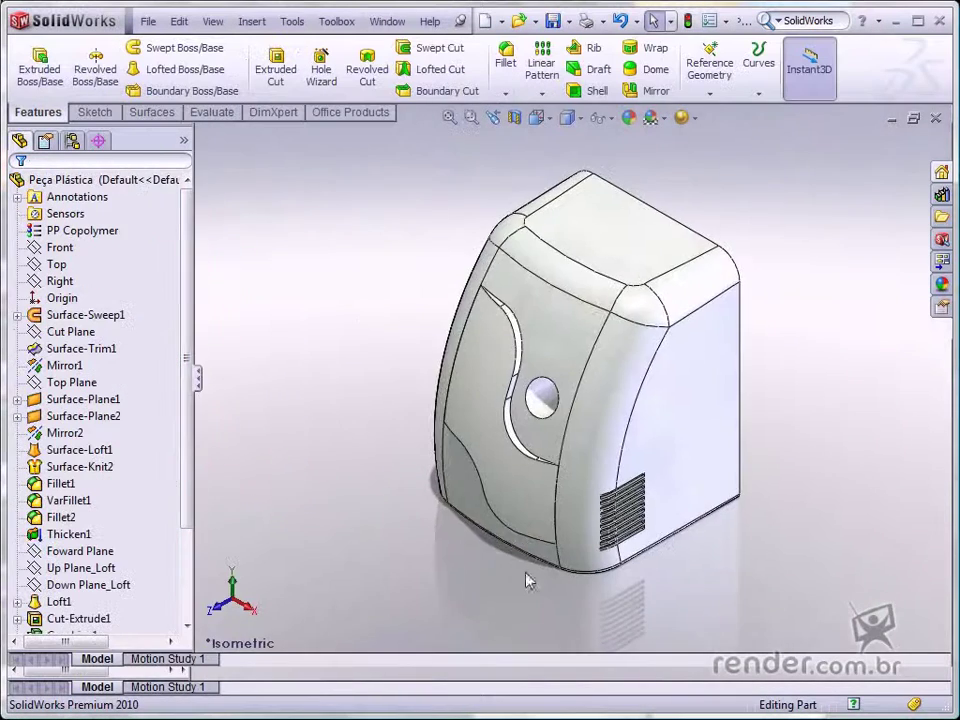
{"action": "middle_click_drag", "start_coordinate": [525, 574], "coordinate": [805, 533]}
{"action": "key", "text": "ctrl+7"}
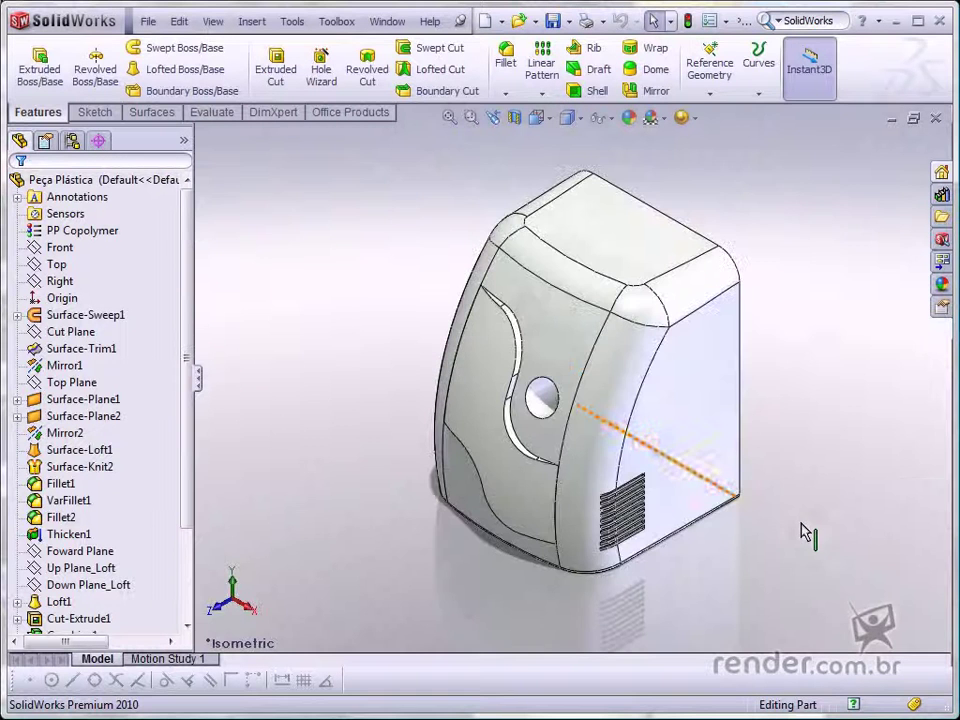
{"action": "scroll", "coordinate": [606, 525], "scroll_direction": "down", "scroll_amount": 5}
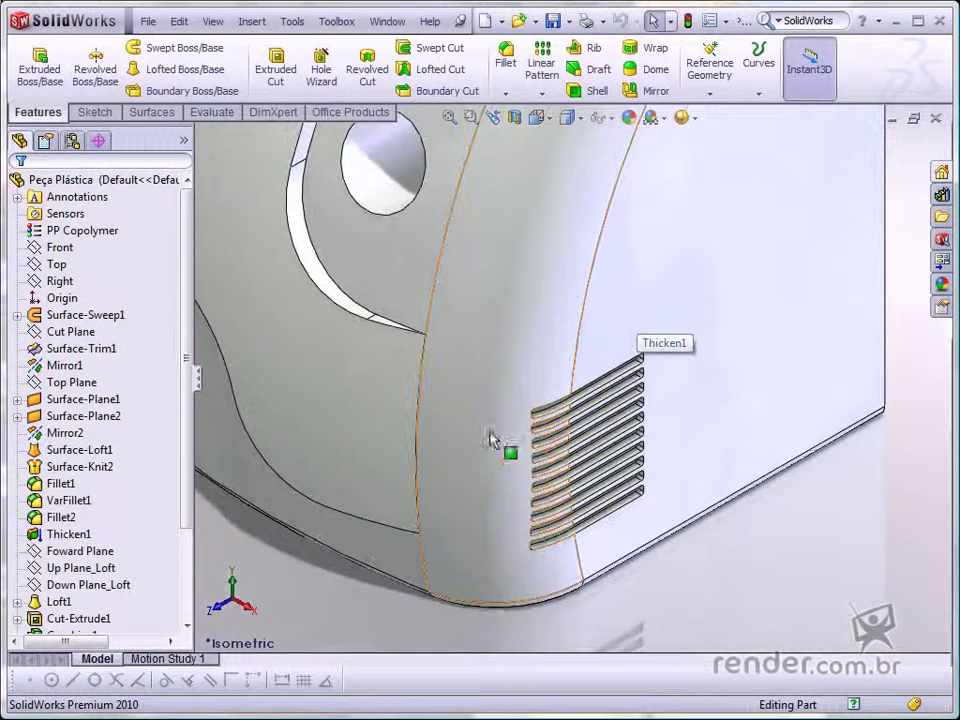
{"action": "key", "text": "f"}
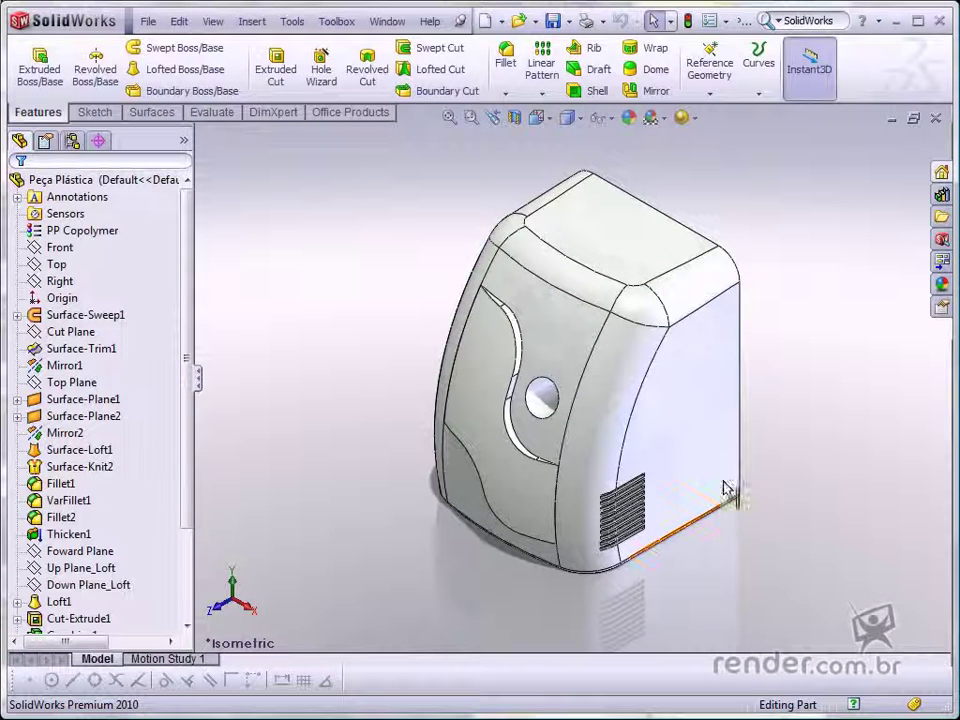
Step: Select the housing's side, top, front and fillet faces, clear them, then switch to Scooby
{"action": "left_click", "coordinate": [700, 338]}
{"action": "left_click", "coordinate": [672, 275]}
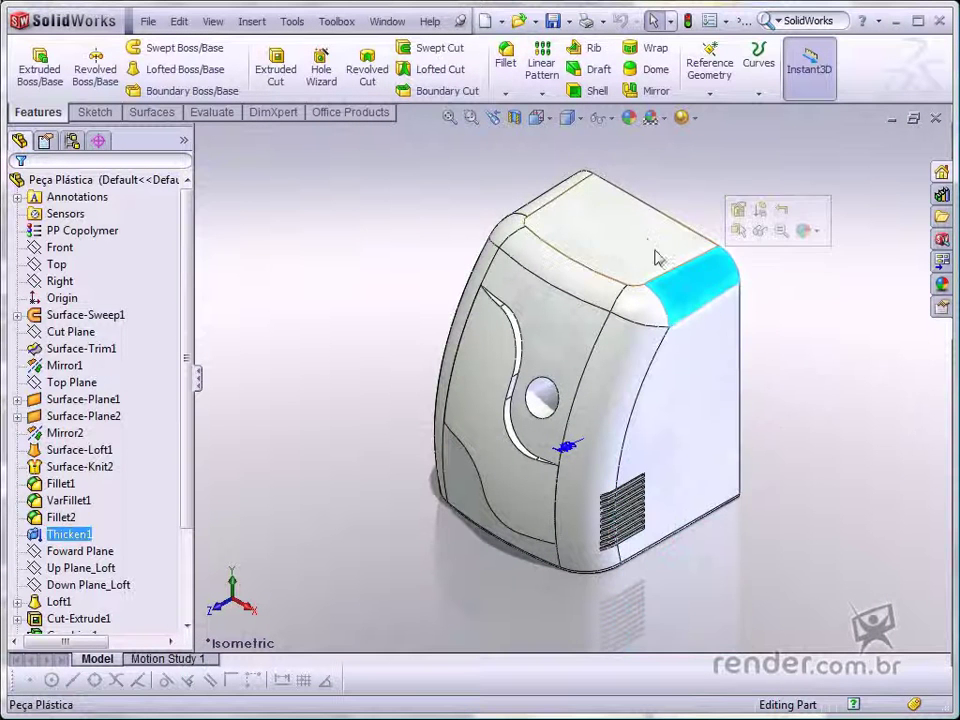
{"action": "left_click", "coordinate": [640, 248]}
{"action": "left_click", "coordinate": [566, 336]}
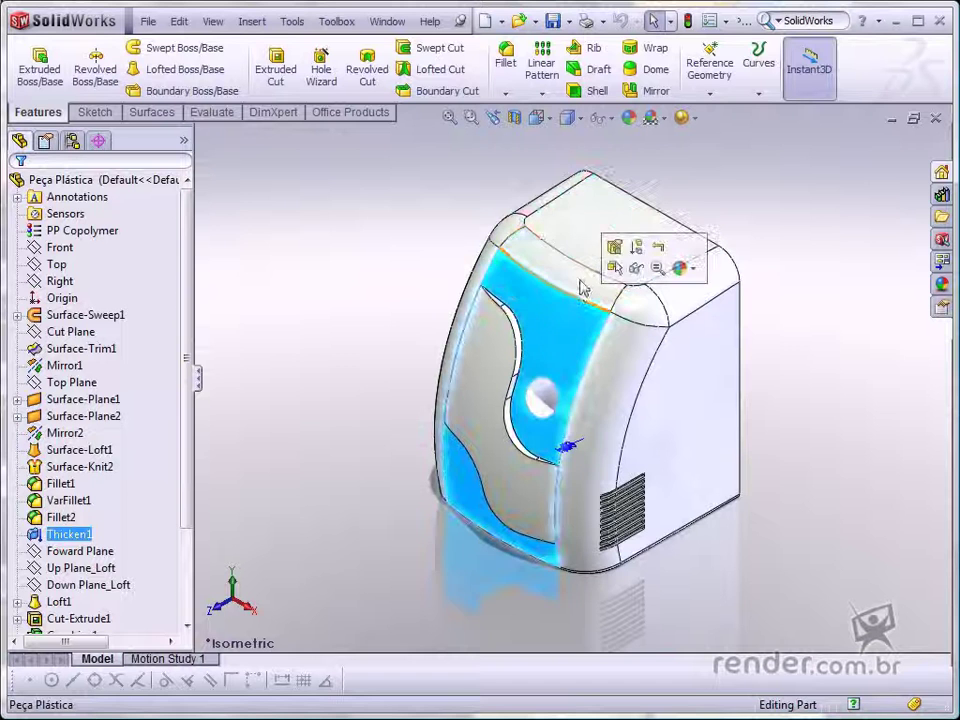
{"action": "left_click", "coordinate": [595, 305]}
{"action": "left_click", "coordinate": [614, 367]}
{"action": "left_click", "coordinate": [776, 407]}
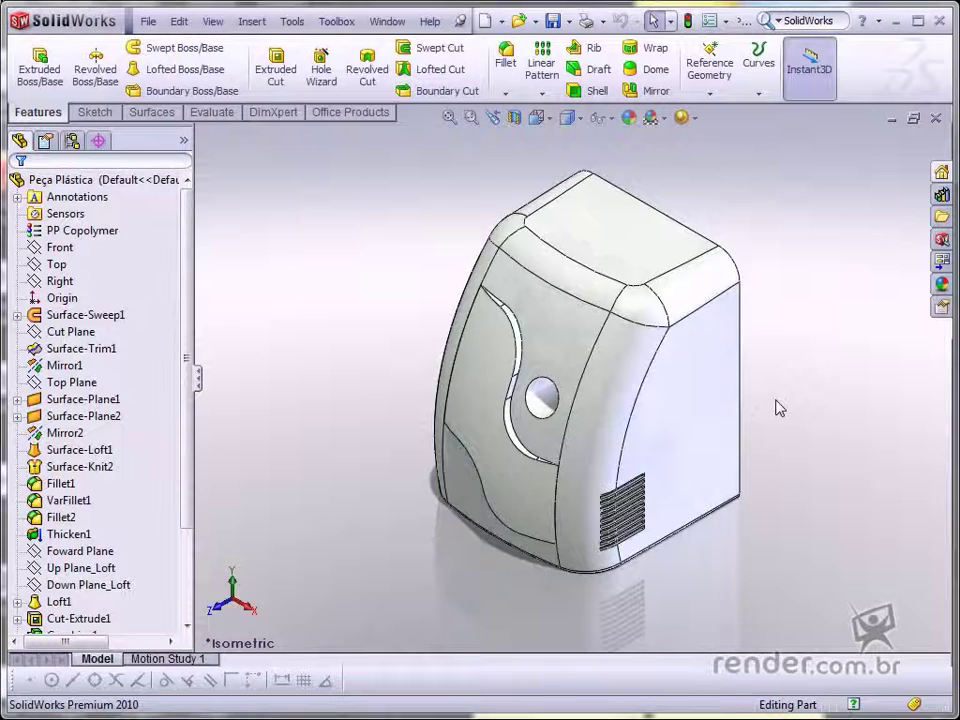
{"action": "key", "text": "ctrl+Tab"}
{"action": "left_click", "coordinate": [484, 540]}
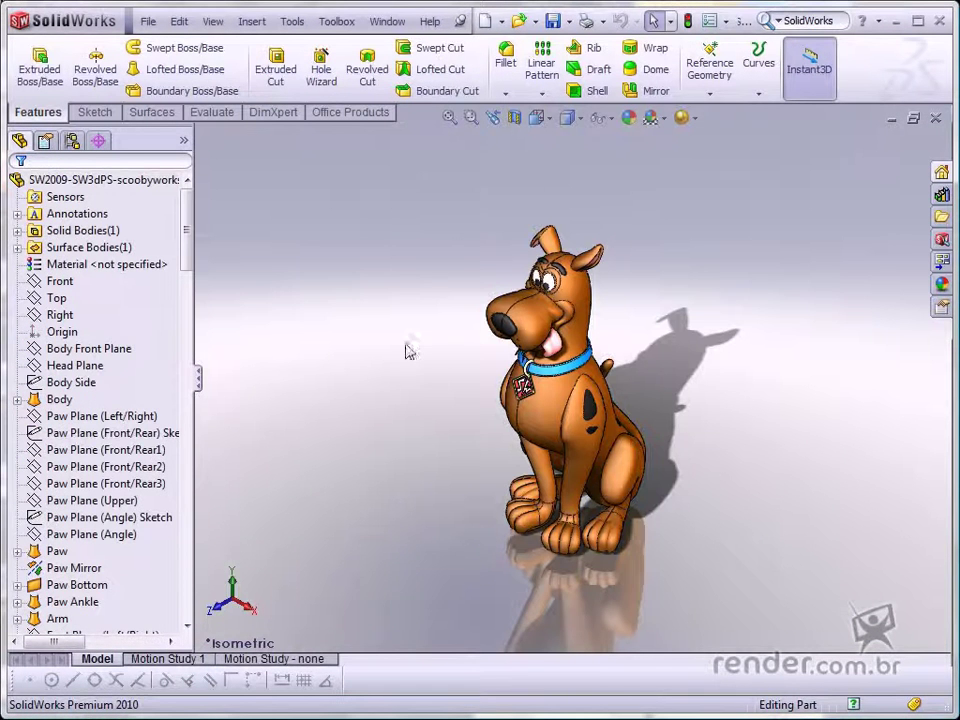
Step: Orbit Scooby to a side profile, visit the modelo catamaran part, then return to Scooby
{"action": "middle_click_drag", "start_coordinate": [444, 578], "coordinate": [705, 505]}
{"action": "key", "text": "ctrl+Tab"}
{"action": "key", "text": "ctrl+shift+Tab"}
{"action": "key", "text": "ctrl+shift+Tab"}
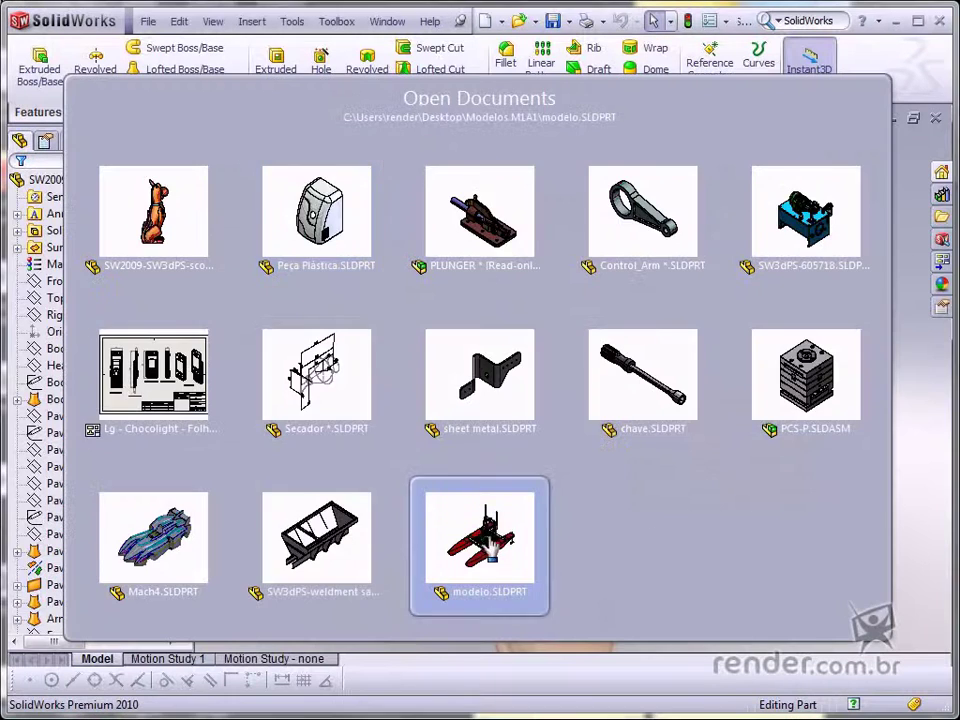
{"action": "key", "text": "ctrl+Tab"}
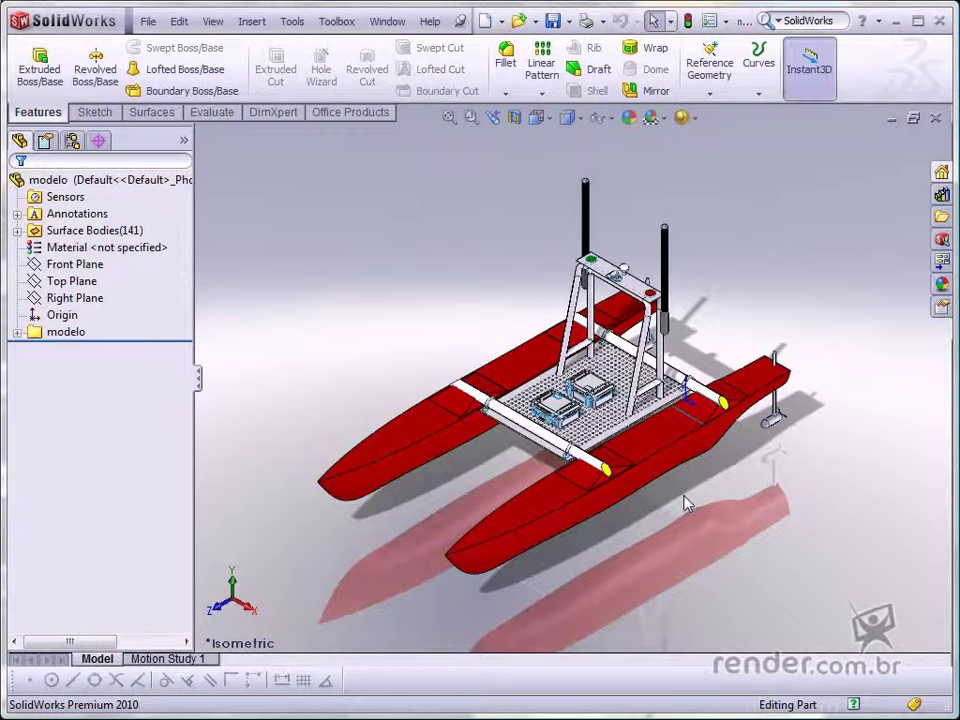
{"action": "key", "text": "ctrl+Tab"}
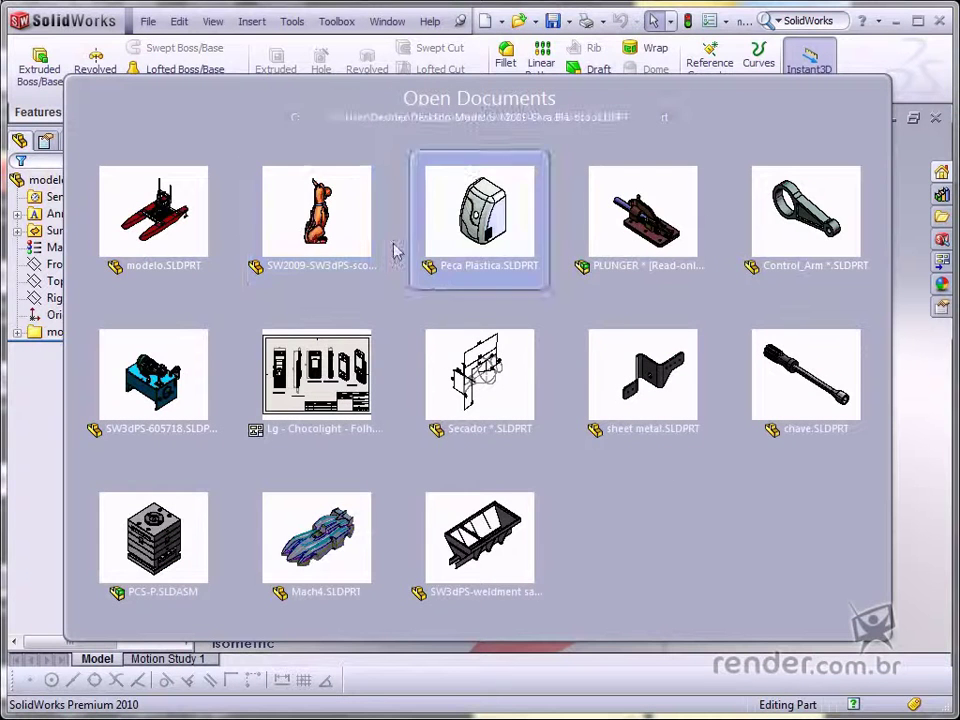
{"action": "left_click", "coordinate": [350, 249]}
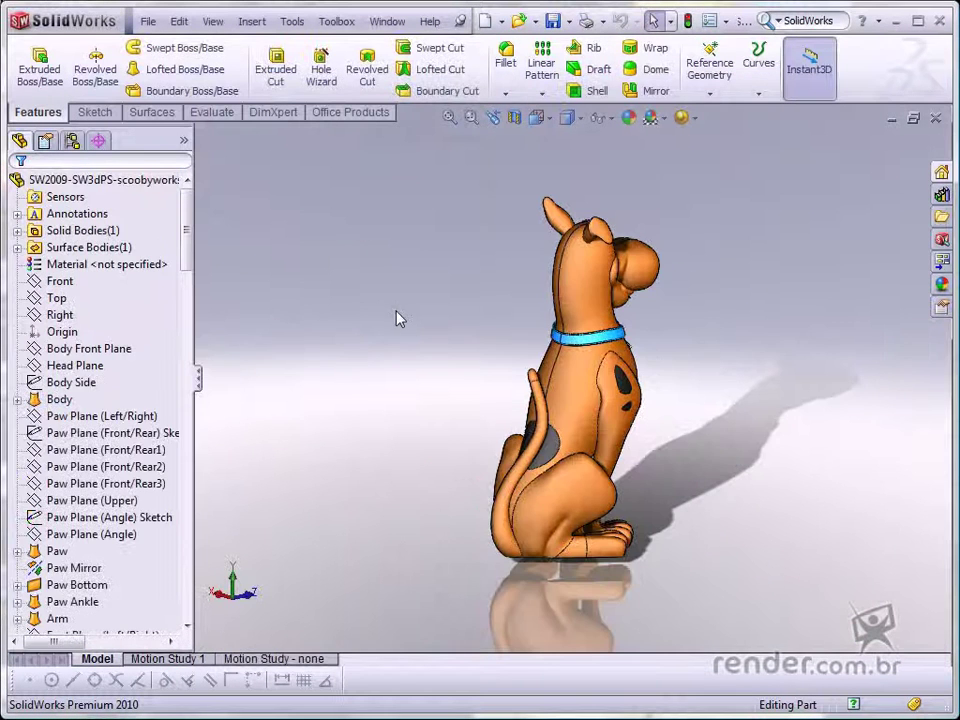
Step: Show Scooby in isometric view, glance at Motion Study 1, then return to the Model tab
{"action": "key", "text": "ctrl+7"}
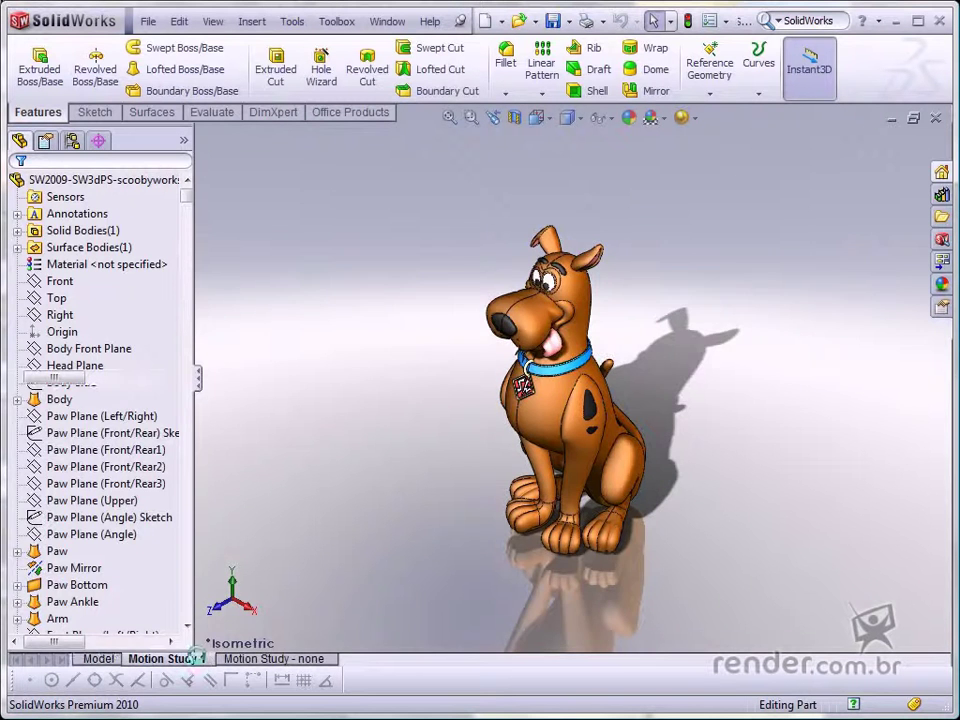
{"action": "left_click", "coordinate": [163, 659]}
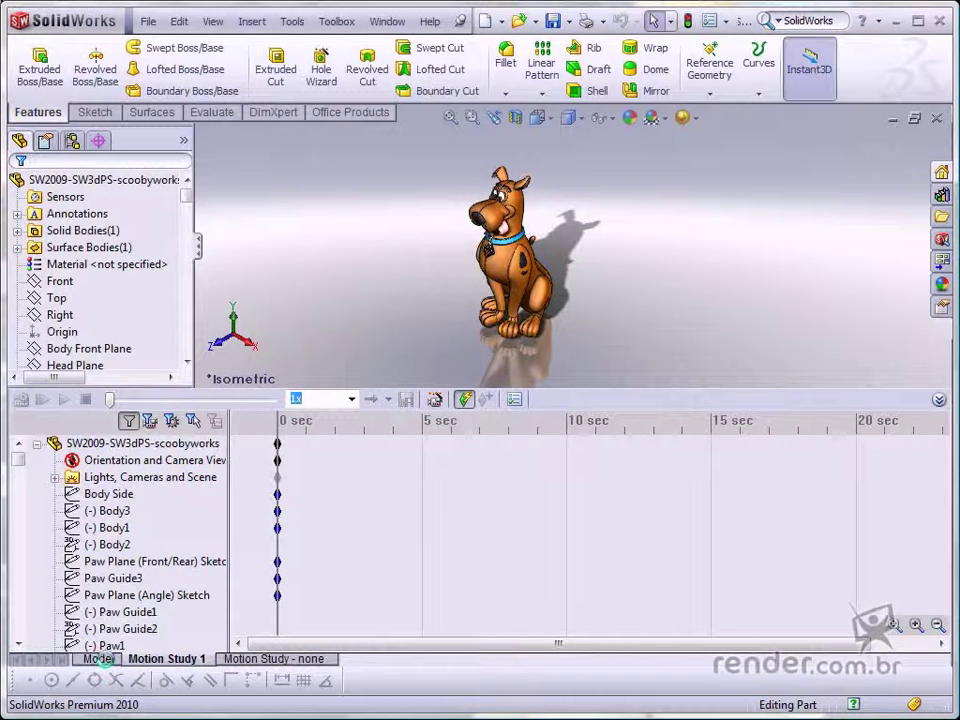
{"action": "left_click", "coordinate": [99, 659]}
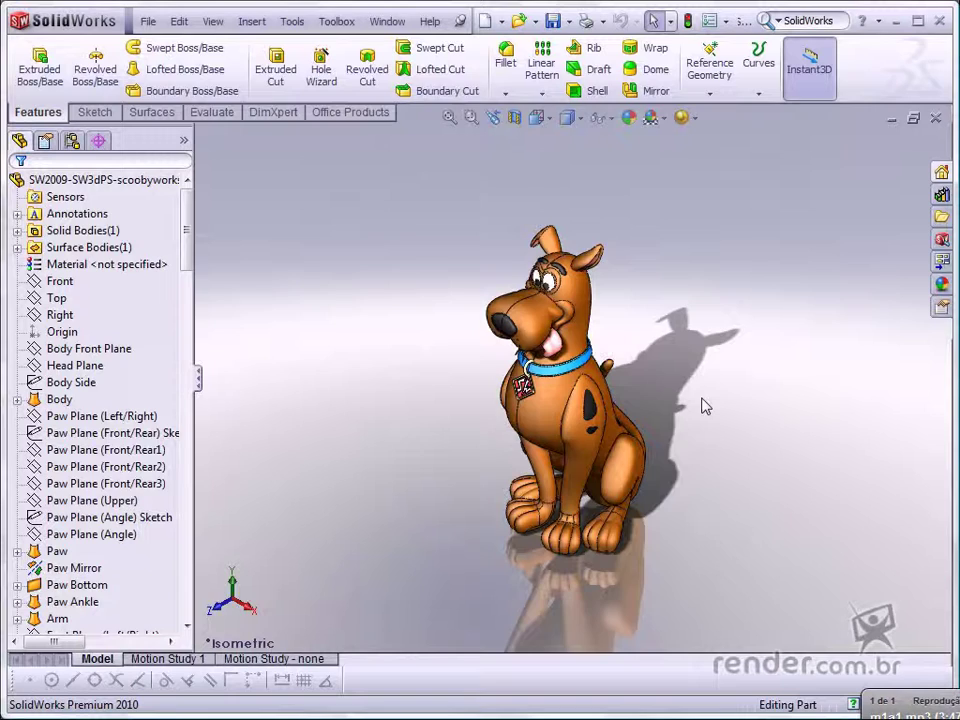
Step: Switch to the hydraulic power unit document and zoom out on it
{"action": "key", "text": "ctrl+Tab"}
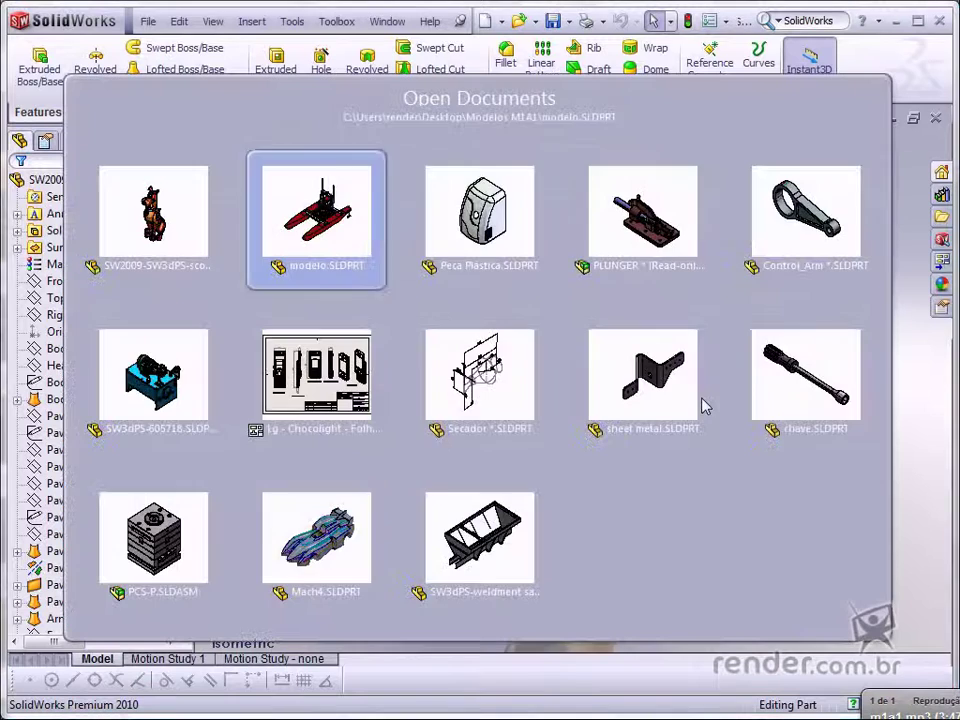
{"action": "left_click", "coordinate": [166, 400]}
{"action": "key", "text": "ctrl+Tab"}
{"action": "scroll", "coordinate": [713, 320], "scroll_direction": "down", "scroll_amount": 5}
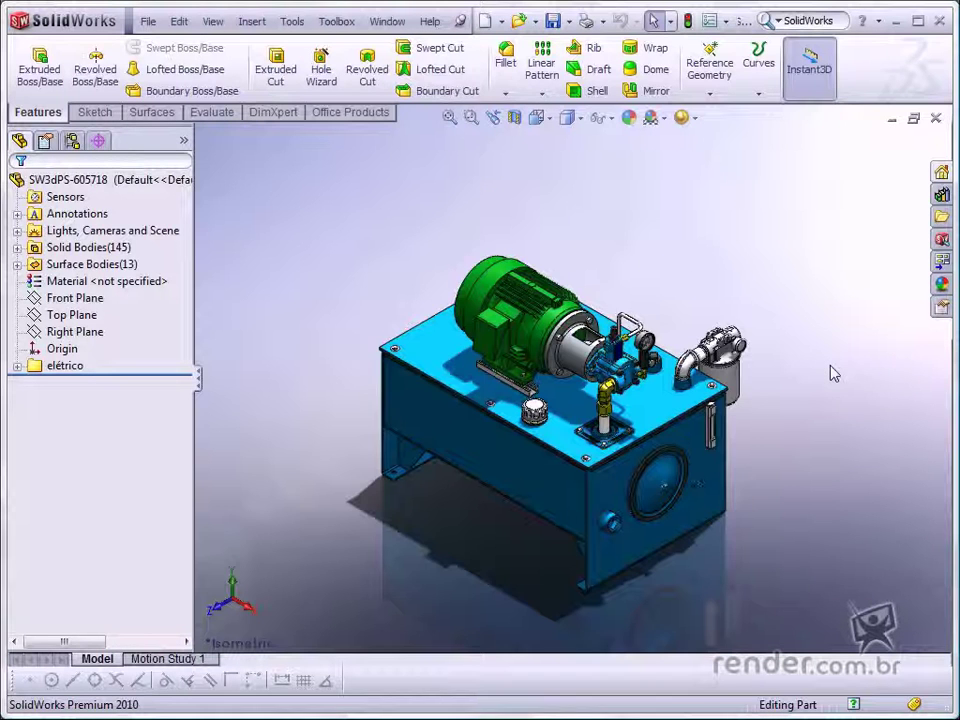
Step: Switch to the sheet metal bracket, then to the weldment sand hopper part
{"action": "key", "text": "ctrl+Tab"}
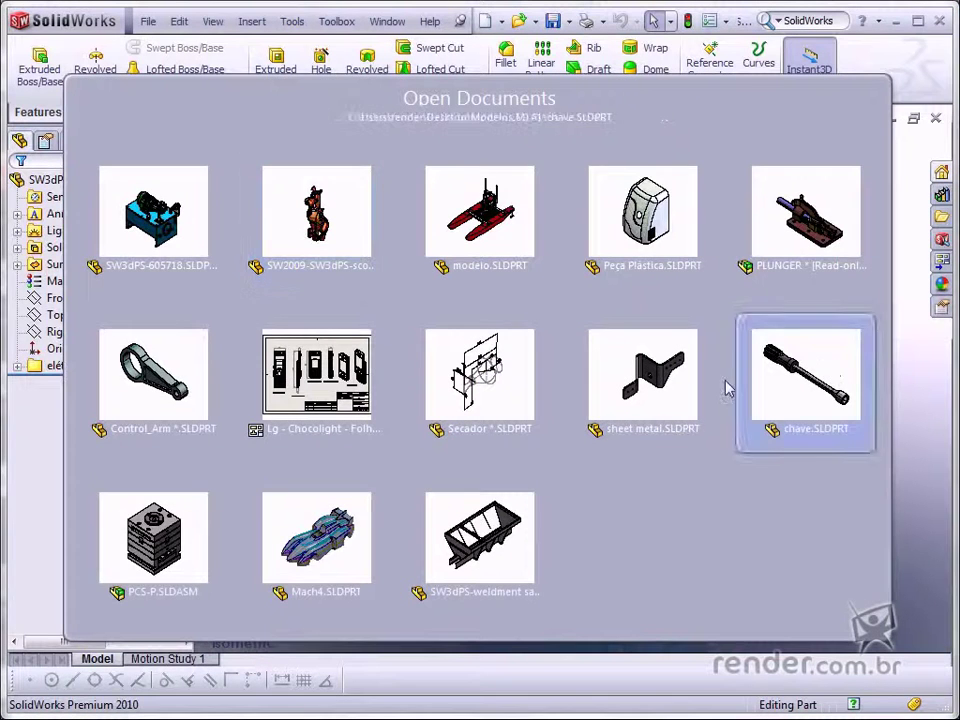
{"action": "left_click", "coordinate": [665, 378]}
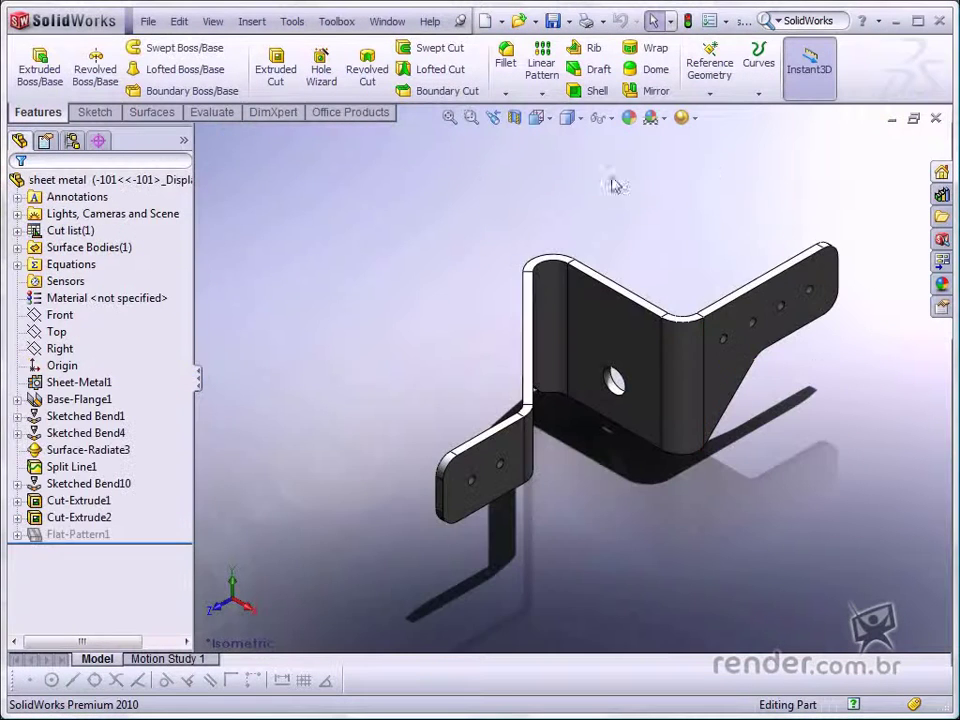
{"action": "key", "text": "ctrl+Tab"}
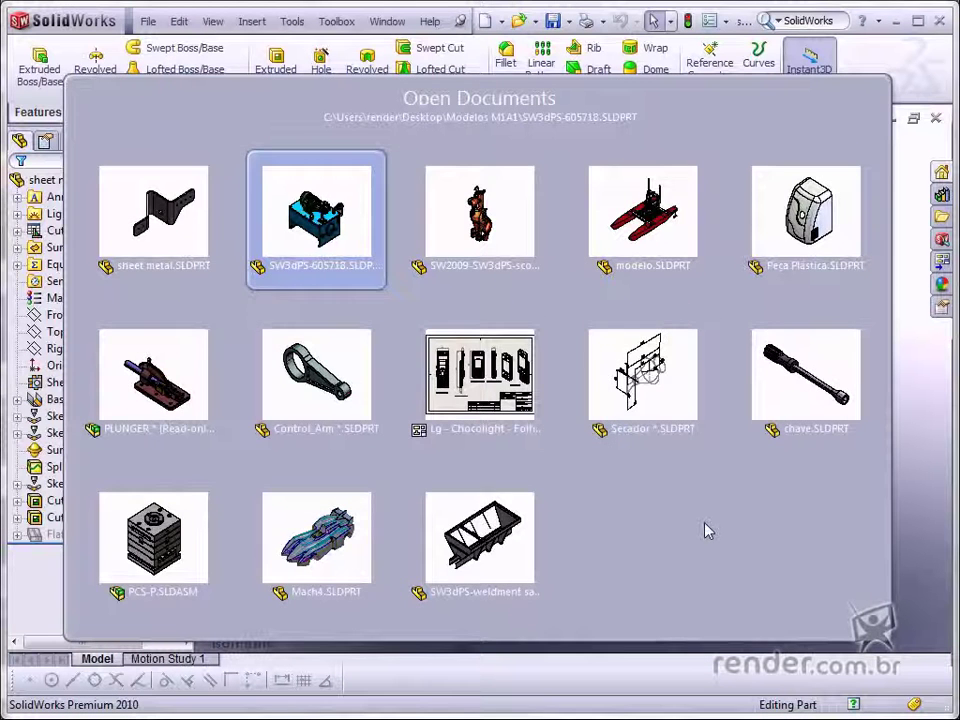
{"action": "key", "text": "Escape"}
{"action": "key", "text": "ctrl+Tab"}
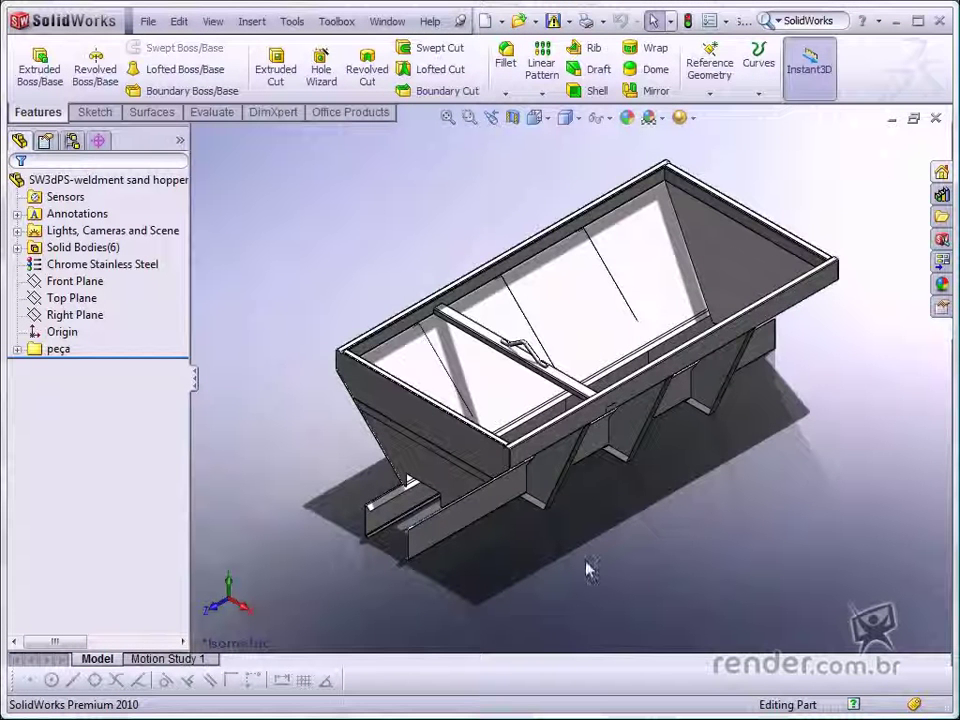
Step: Switch to the PCS-P mold assembly, orbit it, restore isometric, then step onward
{"action": "key", "text": "ctrl+Tab"}
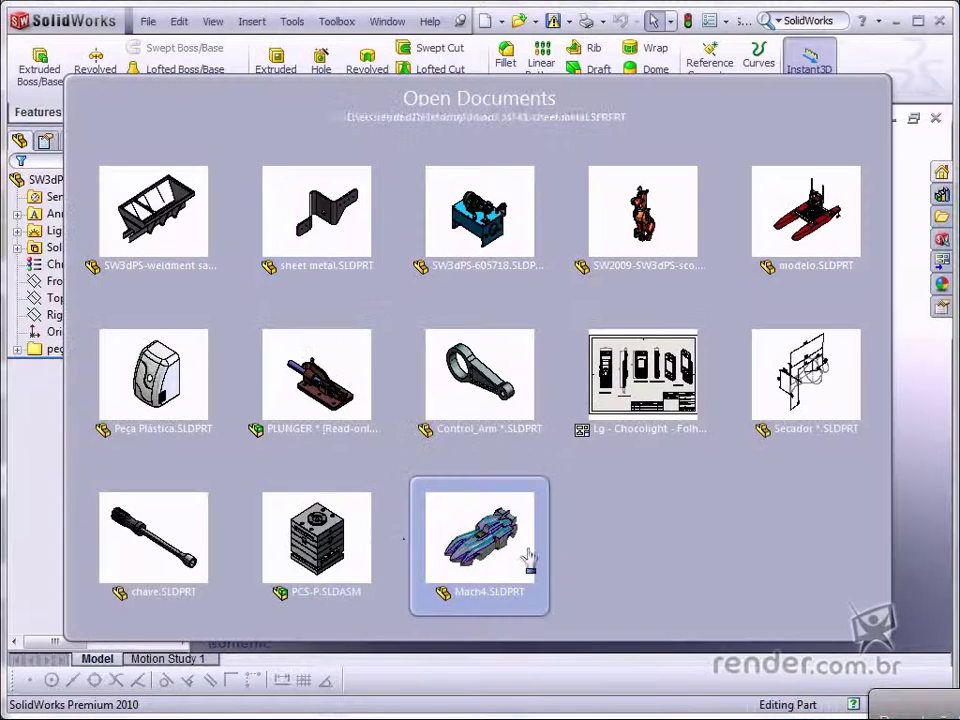
{"action": "left_click", "coordinate": [345, 545]}
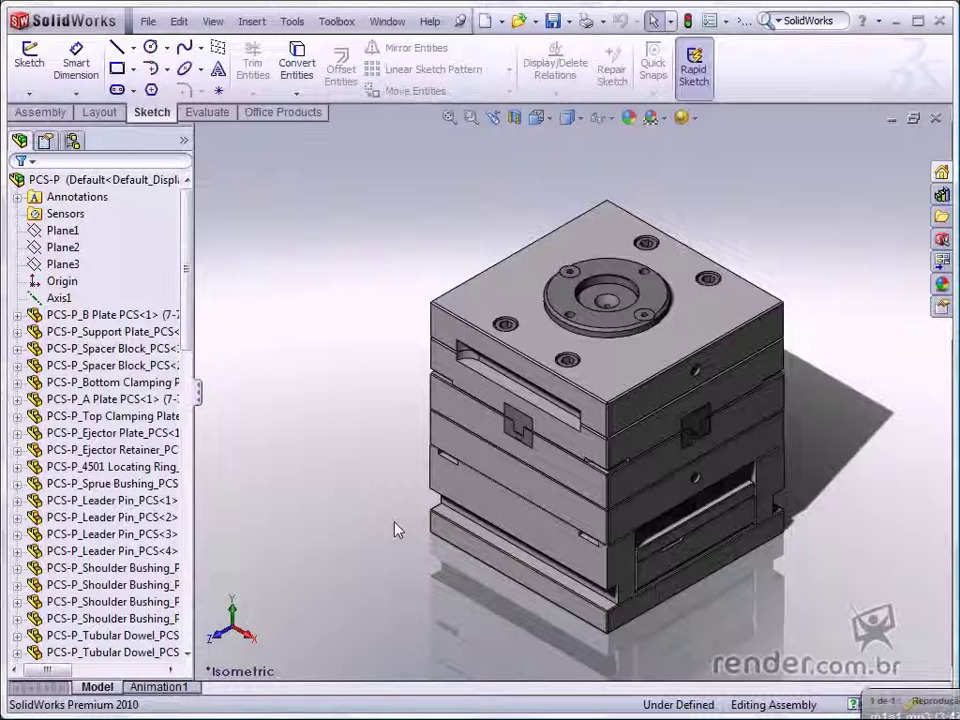
{"action": "middle_click_drag", "start_coordinate": [491, 608], "coordinate": [327, 495]}
{"action": "key", "text": "ctrl+7"}
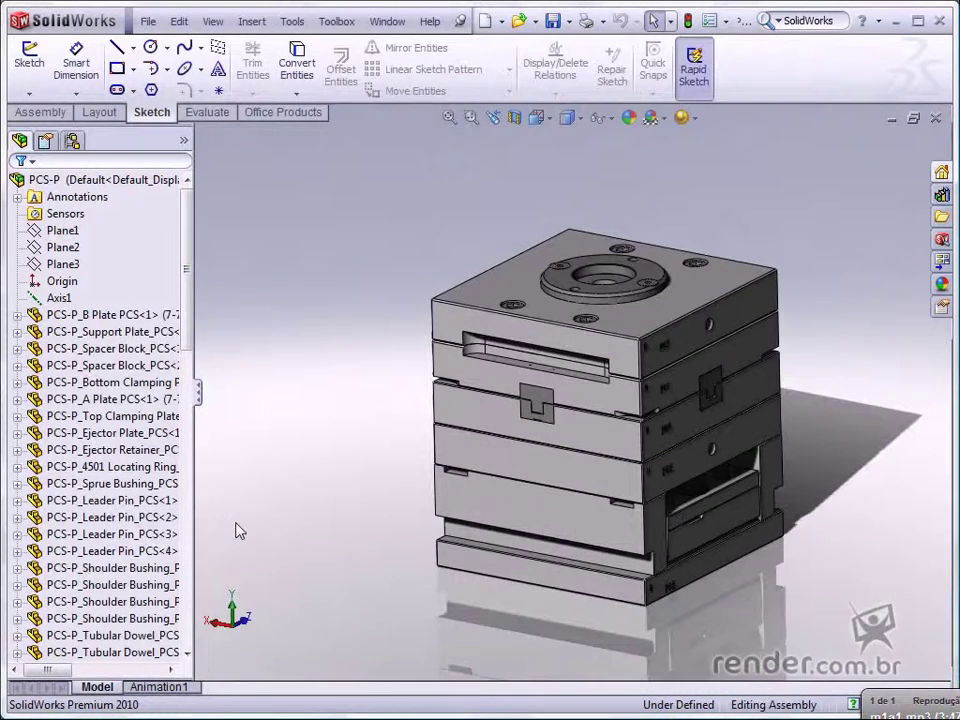
{"action": "key", "text": "ctrl+Tab"}
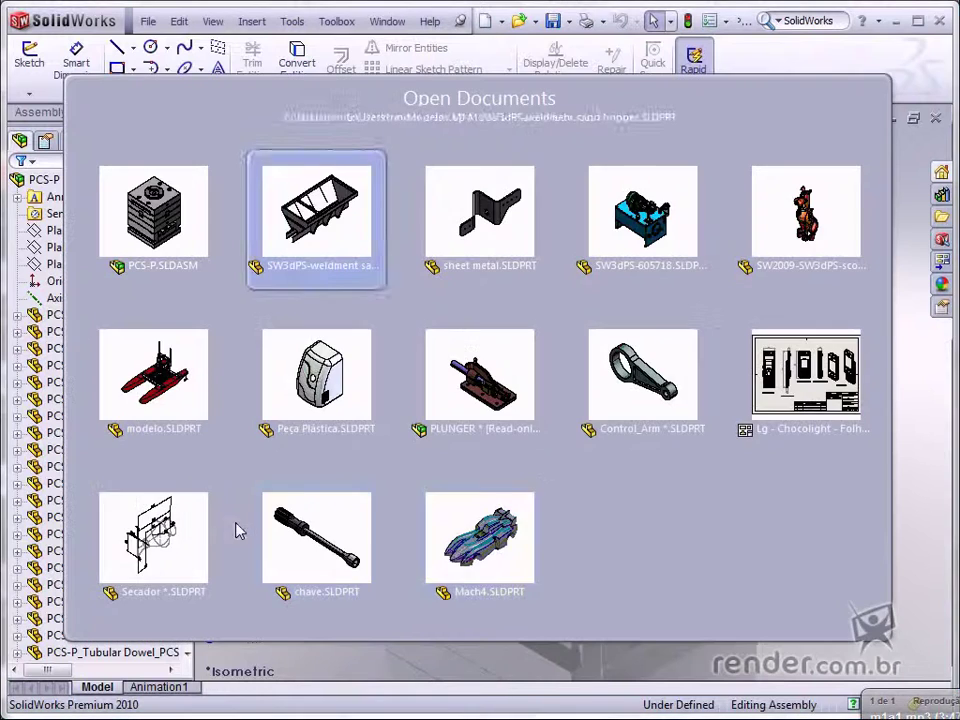
{"action": "key", "text": "Escape"}
Step: On Mach4, highlight the Imported2 seat and Imported3 body, then show the Design Library
{"action": "key", "text": "ctrl+Tab"}
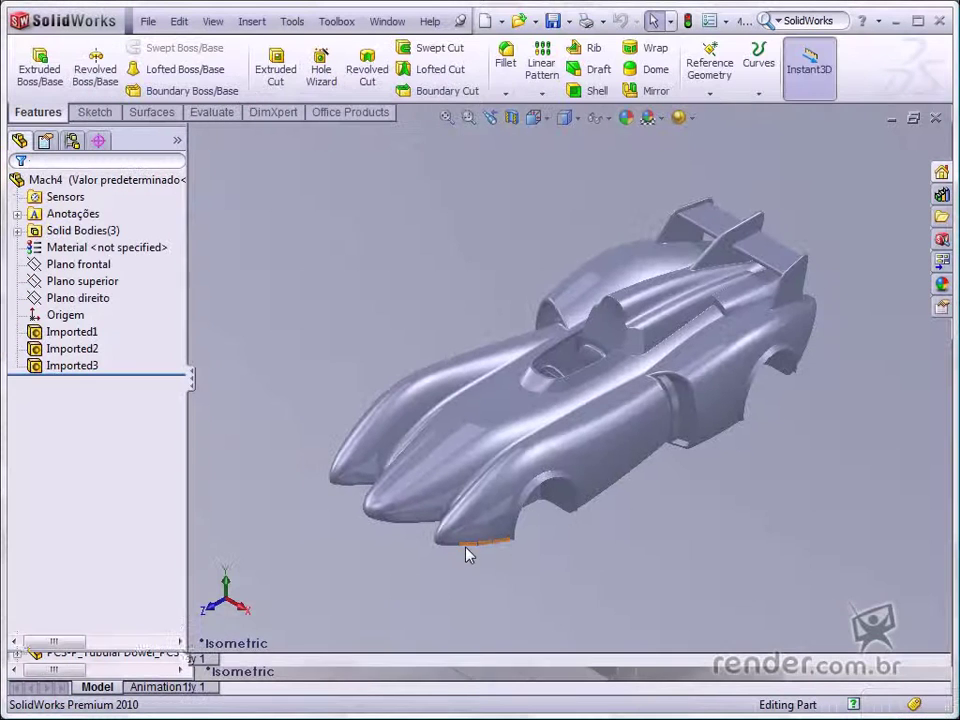
{"action": "left_click", "coordinate": [97, 350]}
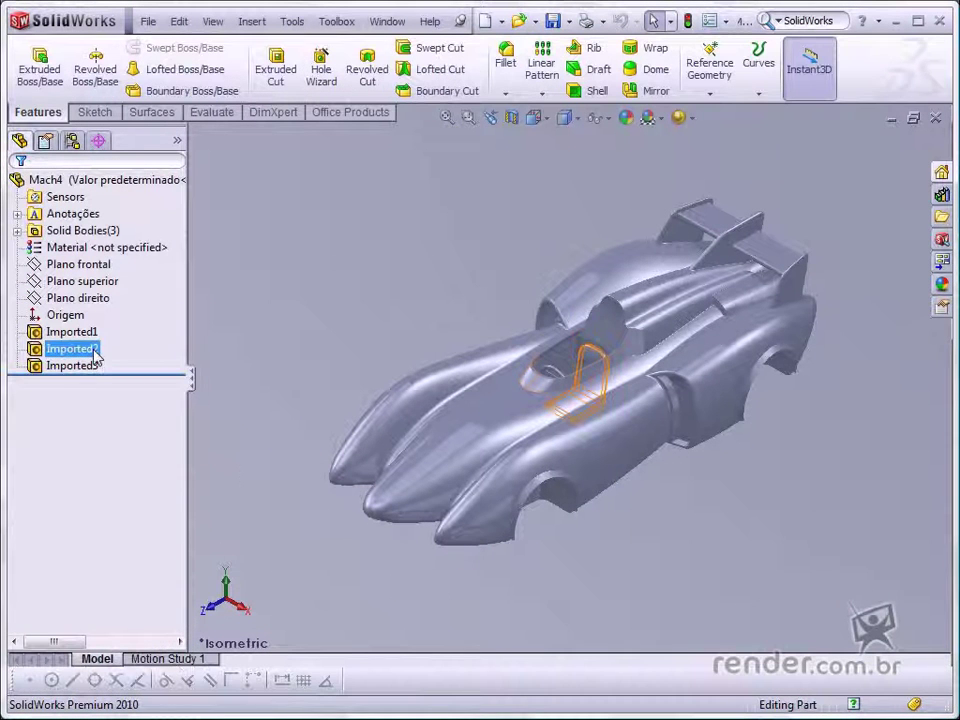
{"action": "left_click", "coordinate": [88, 383]}
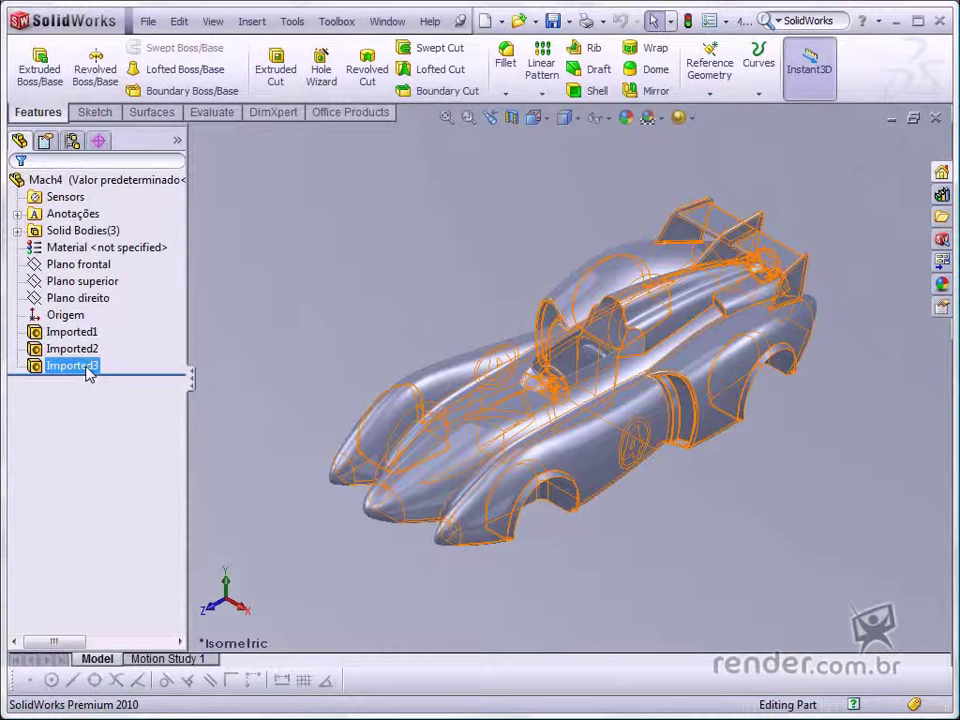
{"action": "left_click", "coordinate": [88, 370]}
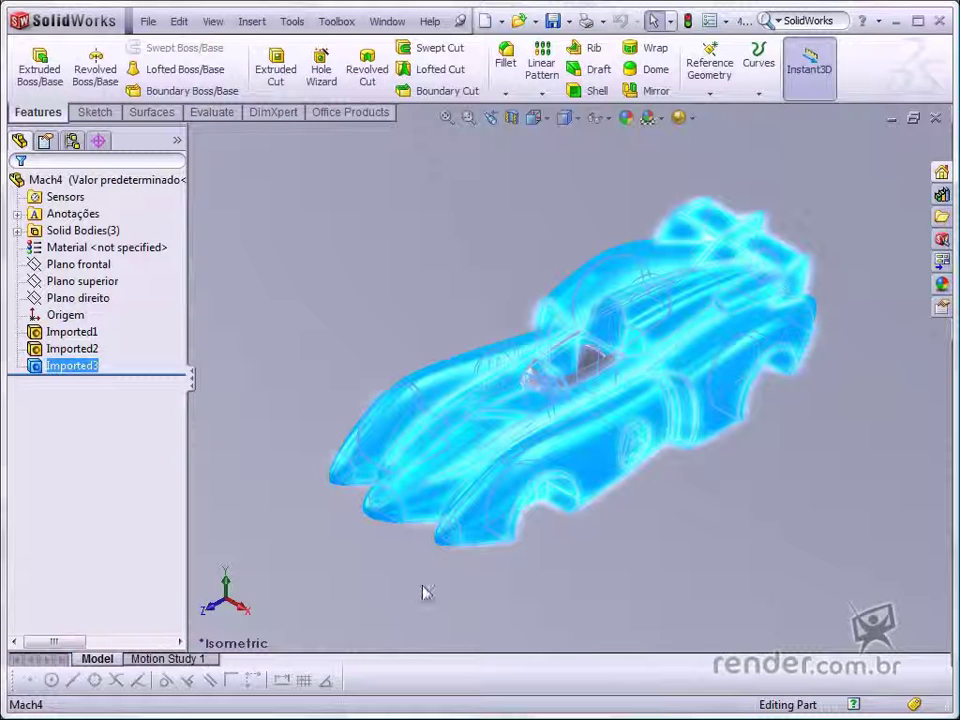
{"action": "left_click", "coordinate": [378, 345]}
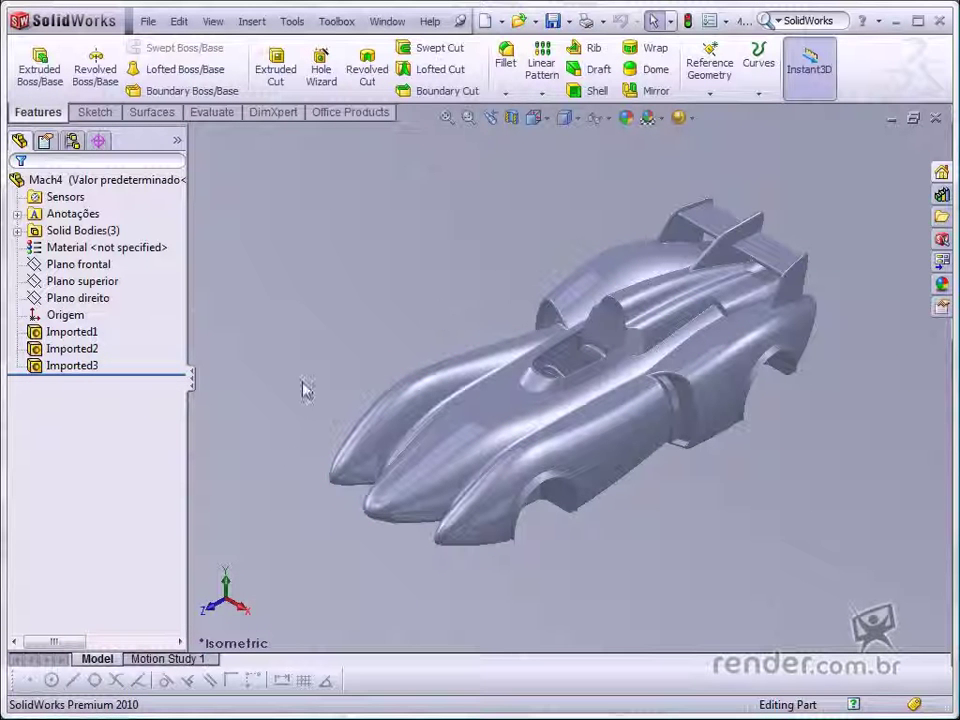
{"action": "left_click", "coordinate": [940, 195]}
Step: Show component folders for the AS, BSI, CISC, DIN, GB, IS, ISO, JIS and KS Toolbox standards
{"action": "left_click_drag", "start_coordinate": [943, 291], "coordinate": [945, 236]}
{"action": "left_click", "coordinate": [802, 184]}
{"action": "left_click", "coordinate": [802, 199]}
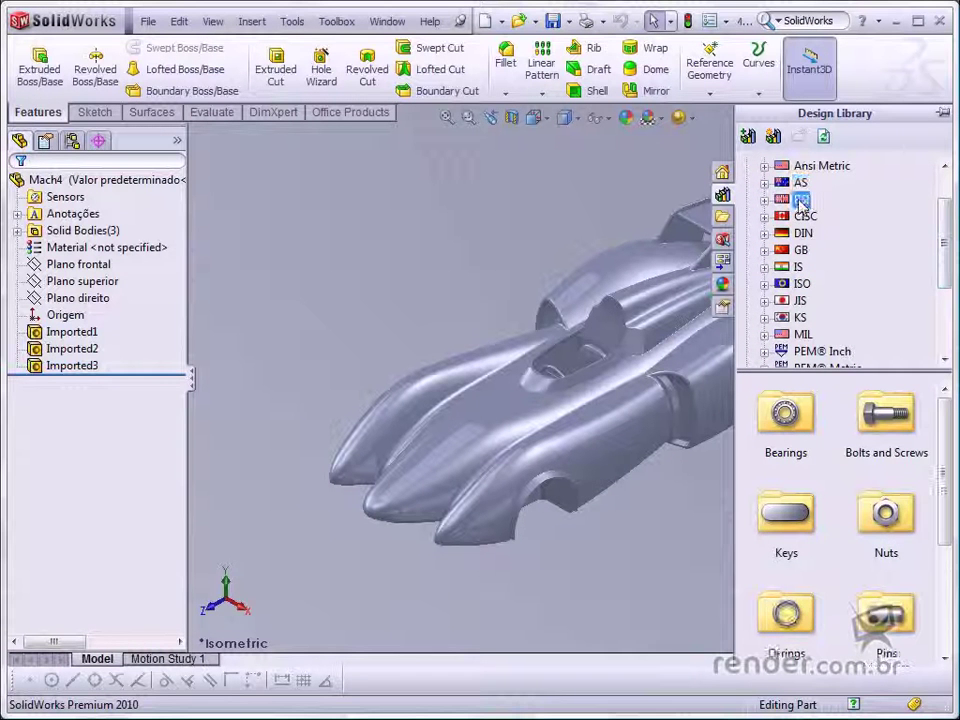
{"action": "left_click", "coordinate": [804, 216]}
{"action": "left_click", "coordinate": [802, 234]}
{"action": "left_click", "coordinate": [802, 250]}
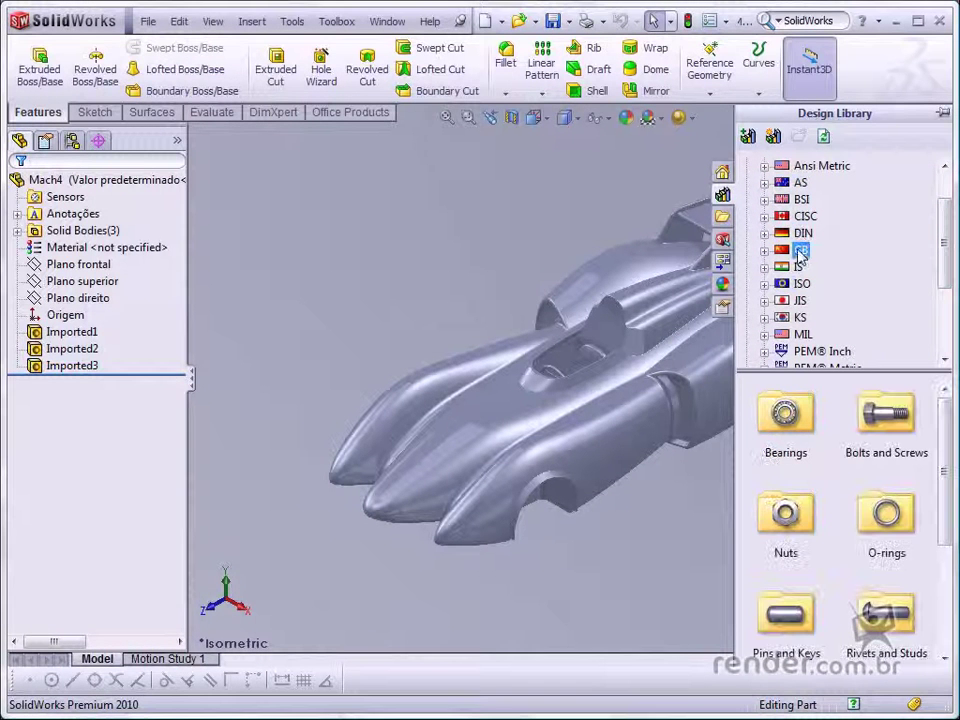
{"action": "left_click", "coordinate": [799, 267]}
{"action": "left_click", "coordinate": [802, 284]}
{"action": "left_click", "coordinate": [800, 301]}
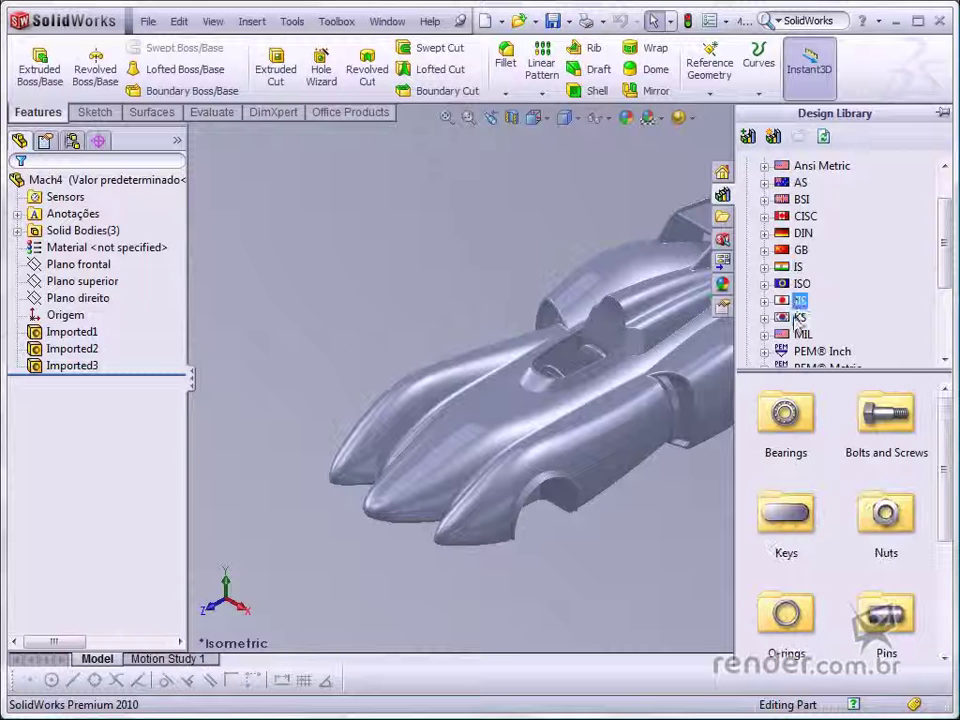
{"action": "left_click", "coordinate": [800, 317]}
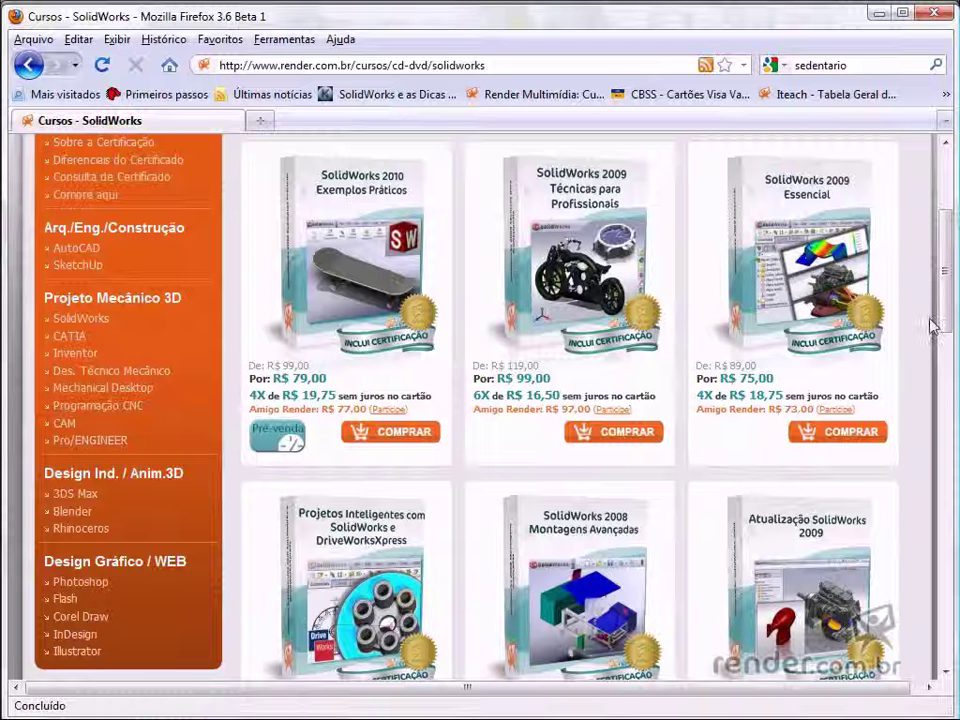
Step: Scroll the render.com.br course list down to the SolidWorks 2008 titles
{"action": "left_click_drag", "start_coordinate": [943, 310], "coordinate": [950, 391]}
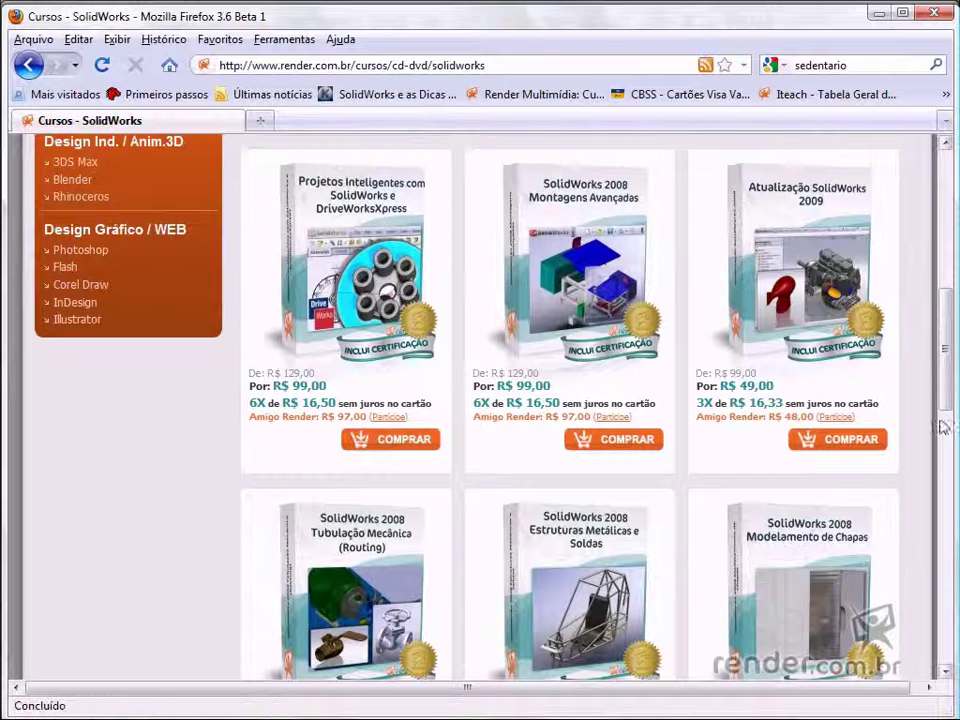
{"action": "left_click_drag", "start_coordinate": [937, 381], "coordinate": [949, 462]}
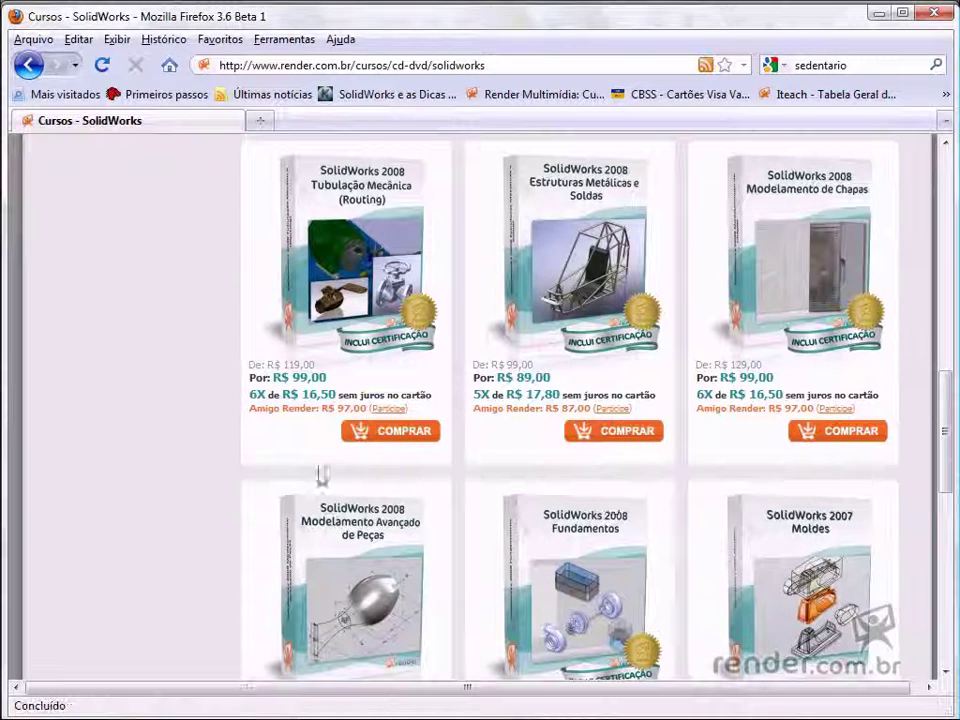